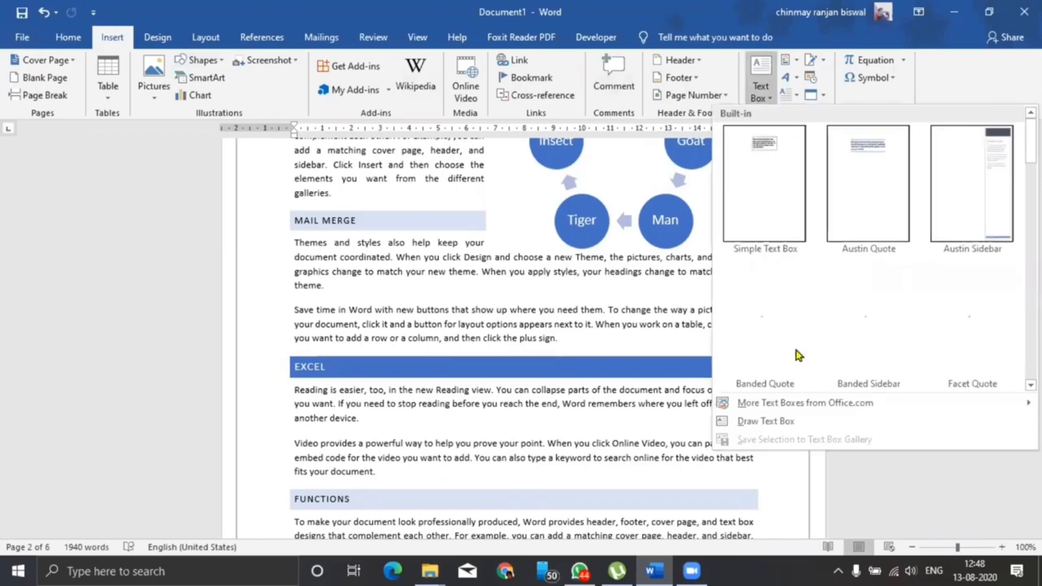
Draw a text box beside EXCEL, fill it with =rand(1) sample text, and make it slightly taller
click(777, 421)
scroll(513, 409, down, 1)
mouse_move(491, 323)
mouse_down()
mouse_move(621, 396)
mouse_move(746, 405)
mouse_up()
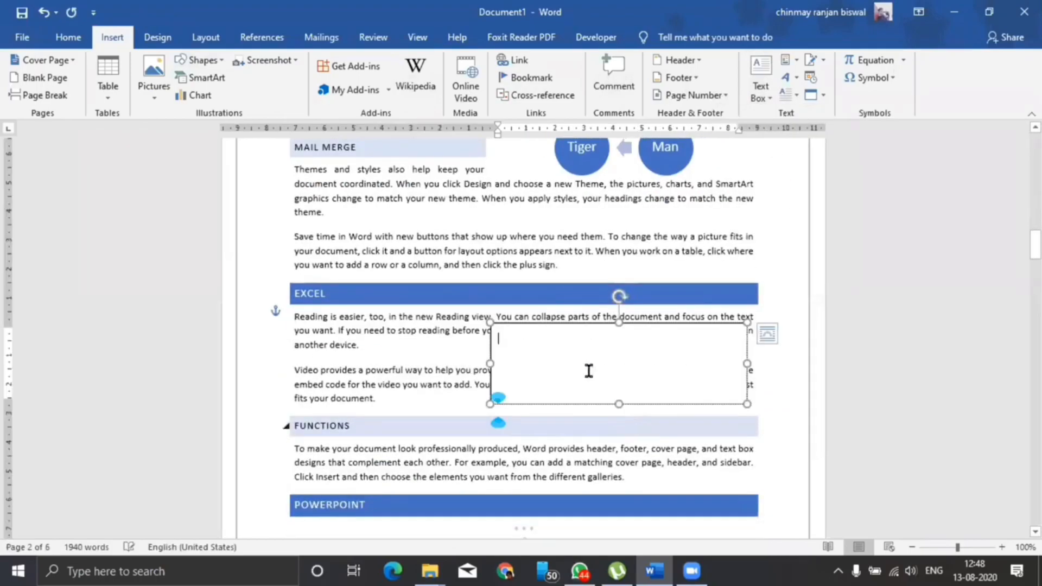
text(=rand(1)
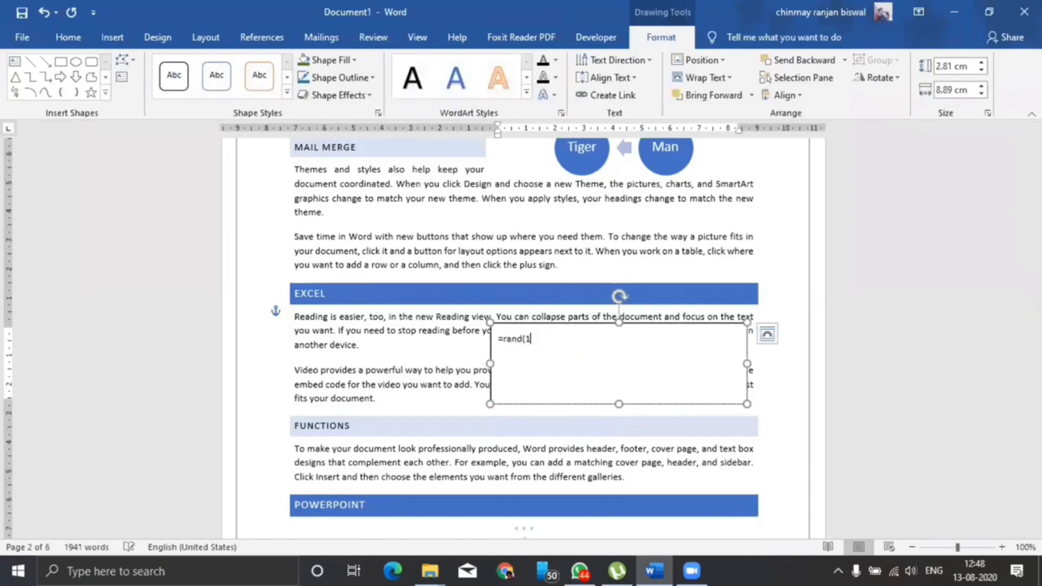
text())
key(Return)
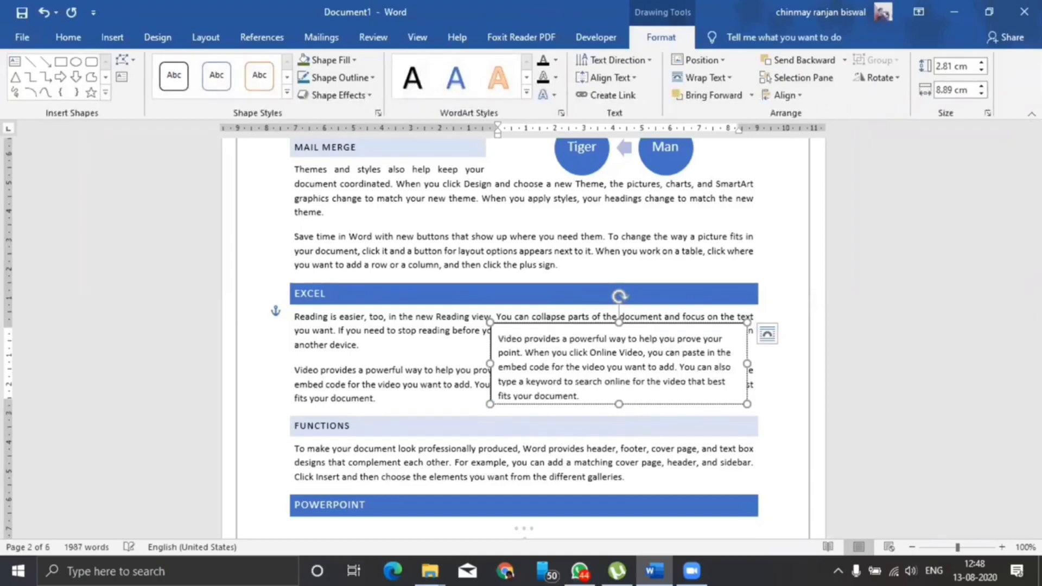
drag(620, 407, 619, 410)
Select the text box's contents and fill the box with orange
triple_click(599, 369)
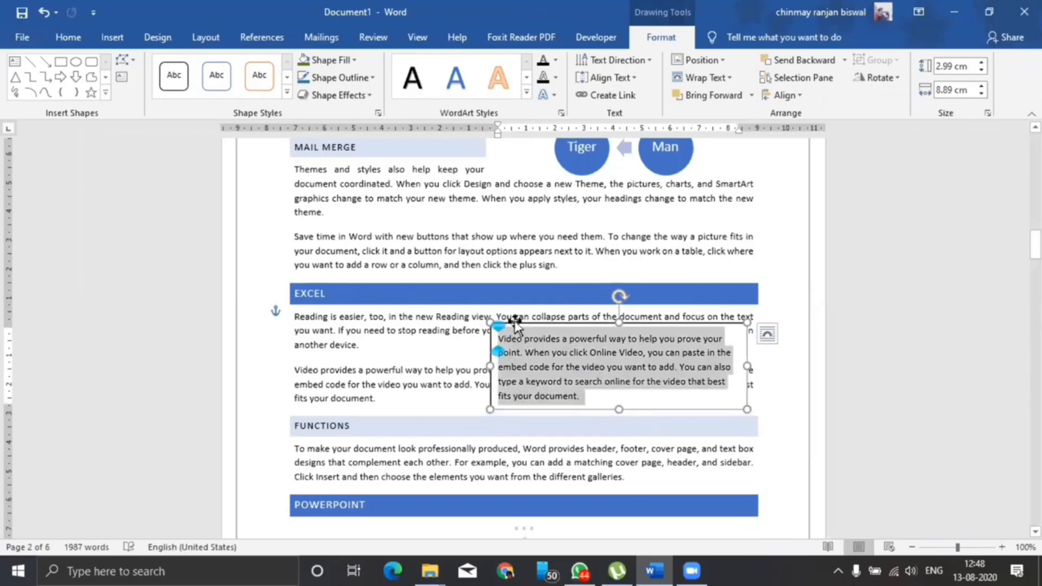
click(354, 61)
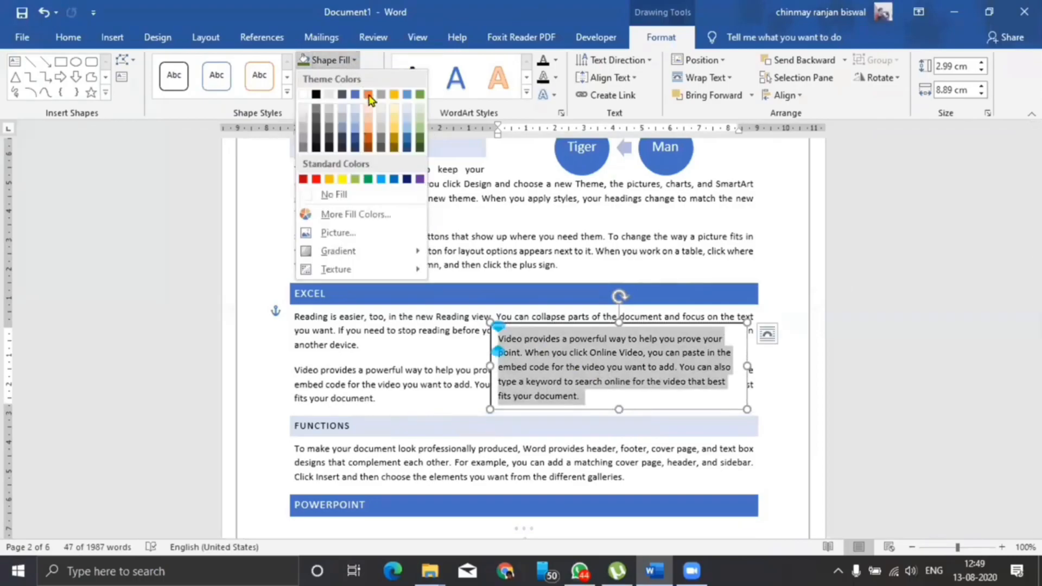
click(367, 125)
Make the box text italic, dark-coloured and justified
click(68, 37)
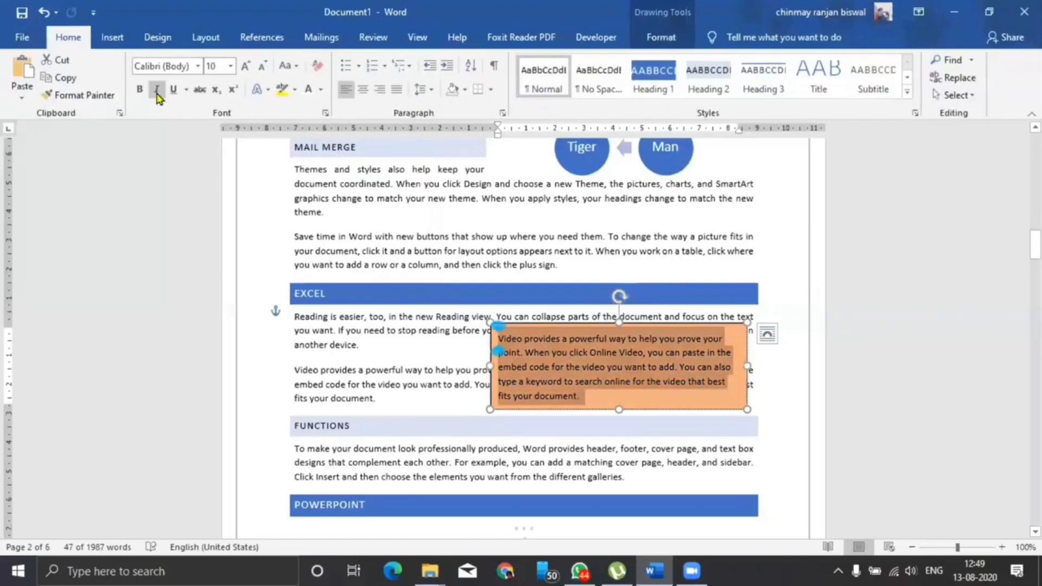
click(157, 89)
click(321, 89)
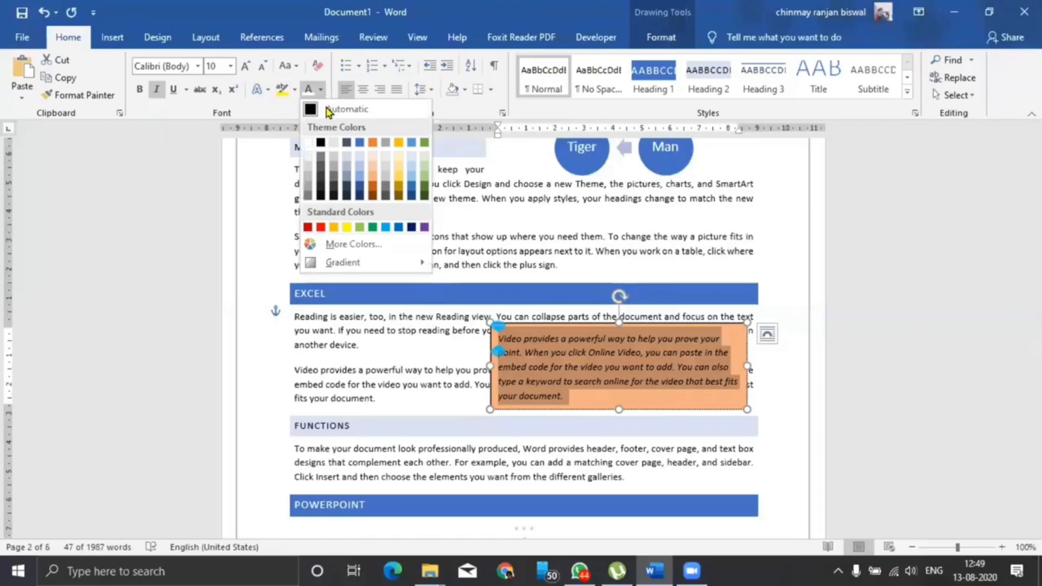
click(361, 143)
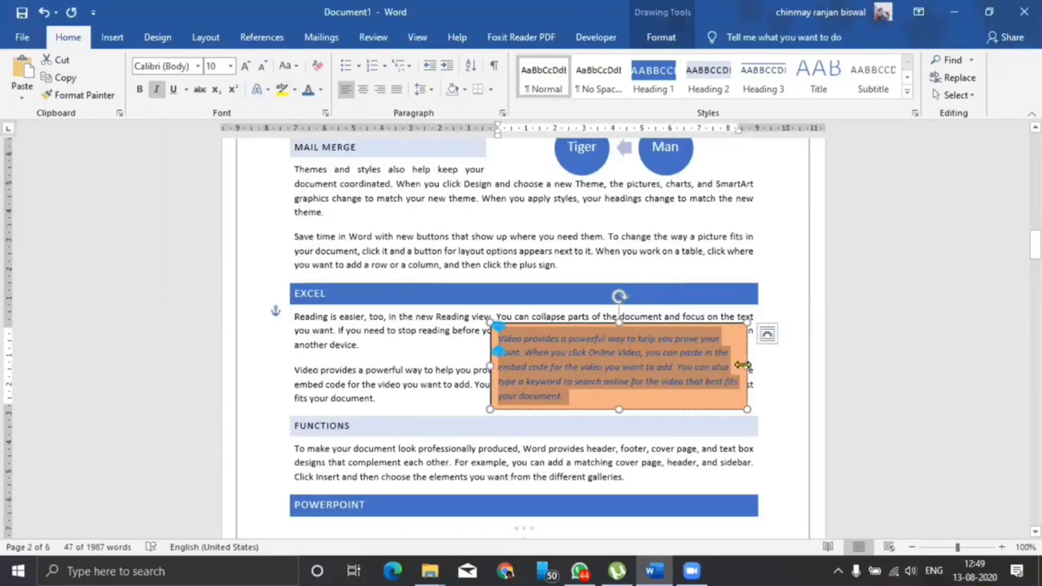
key(ctrl+j)
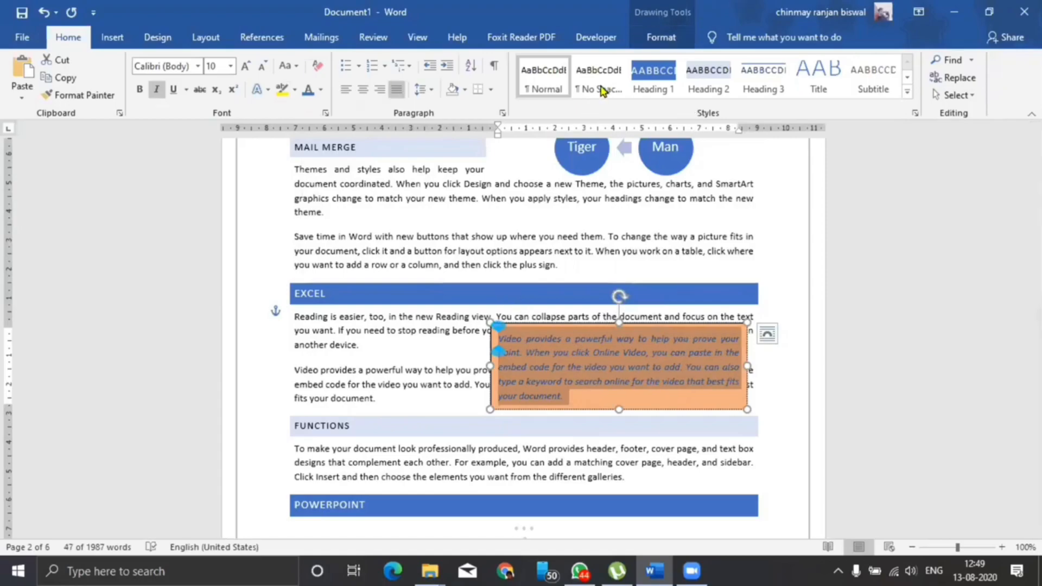
Position the text box beside the Video paragraph and remove its outline
click(669, 38)
click(704, 59)
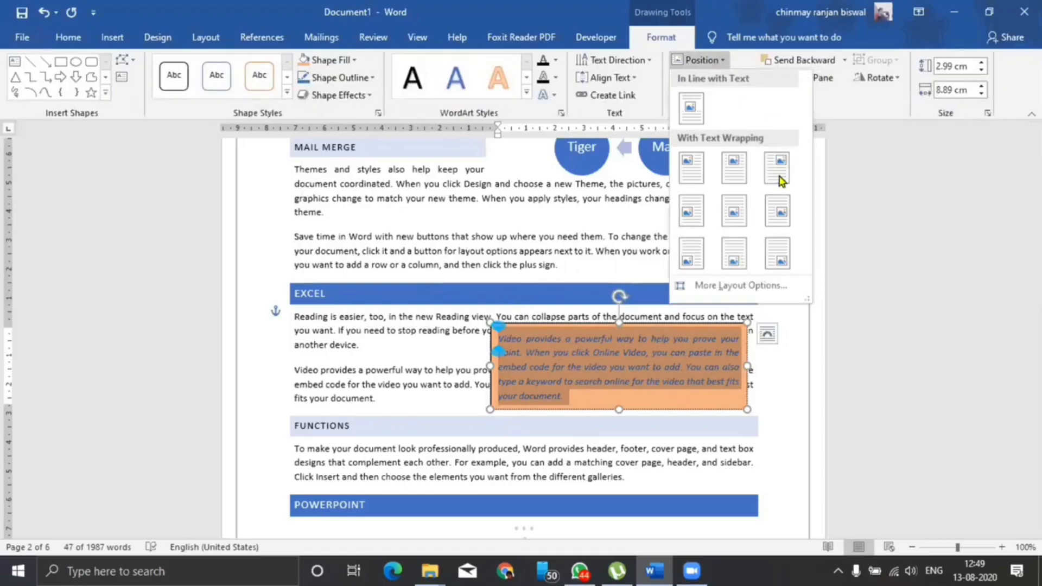
click(697, 162)
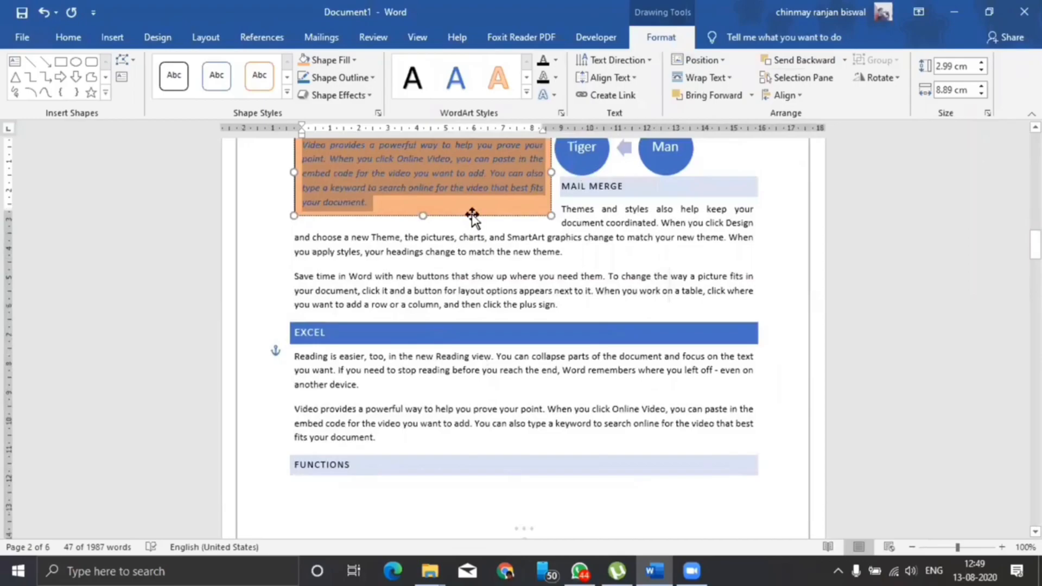
drag(473, 214, 677, 444)
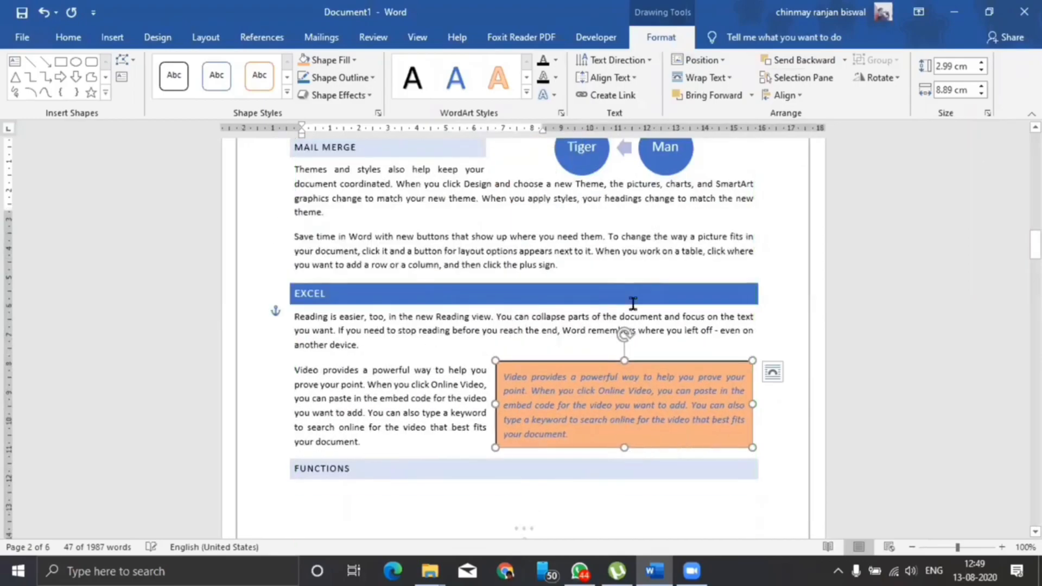
drag(623, 331, 624, 332)
click(365, 78)
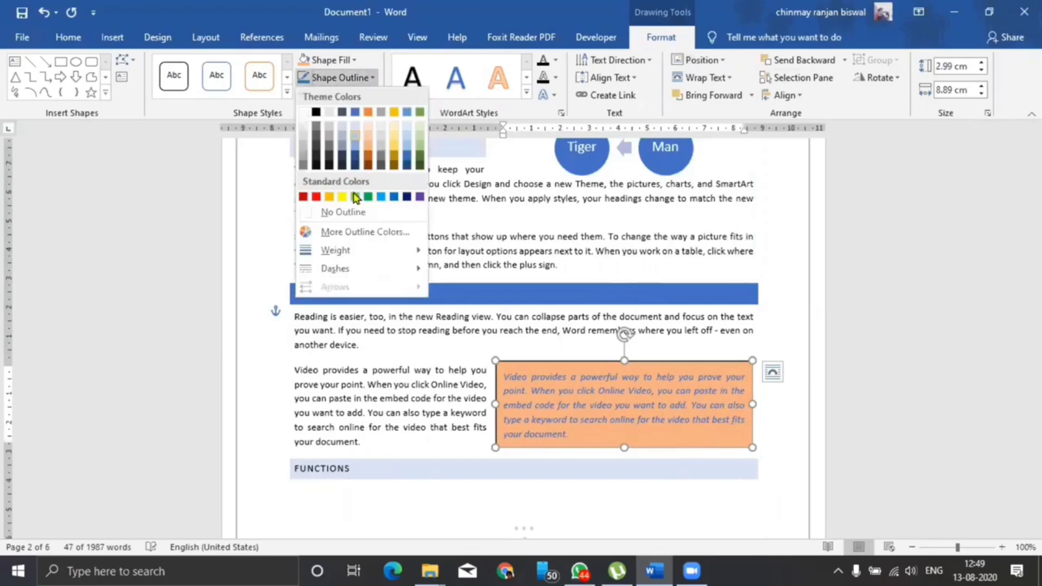
click(343, 213)
click(424, 454)
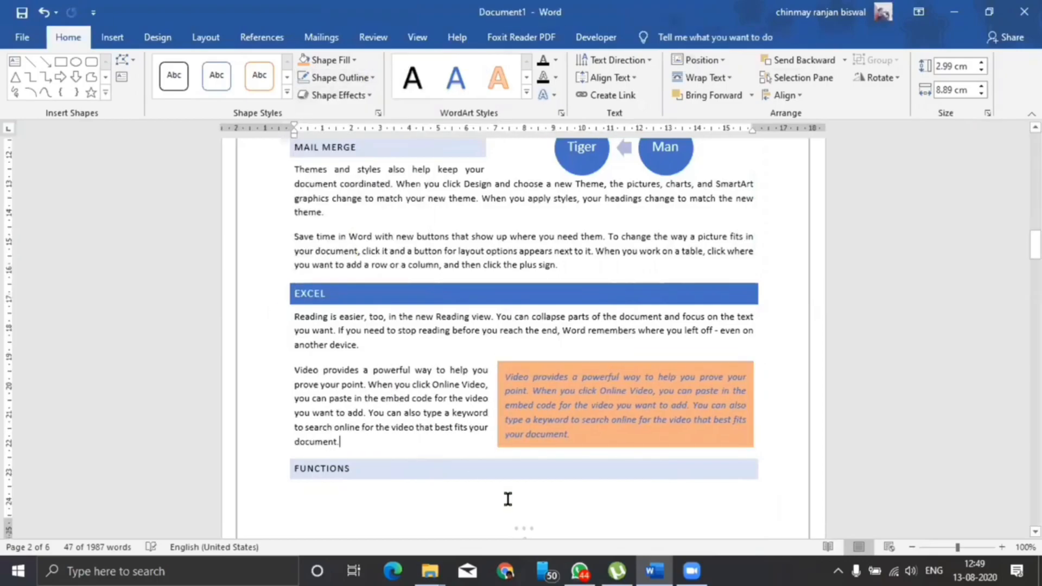
Nudge the orange box up, then insert first-style WordArt onto the EXCEL heading
scroll(703, 358, down, 5)
scroll(700, 352, up, 3)
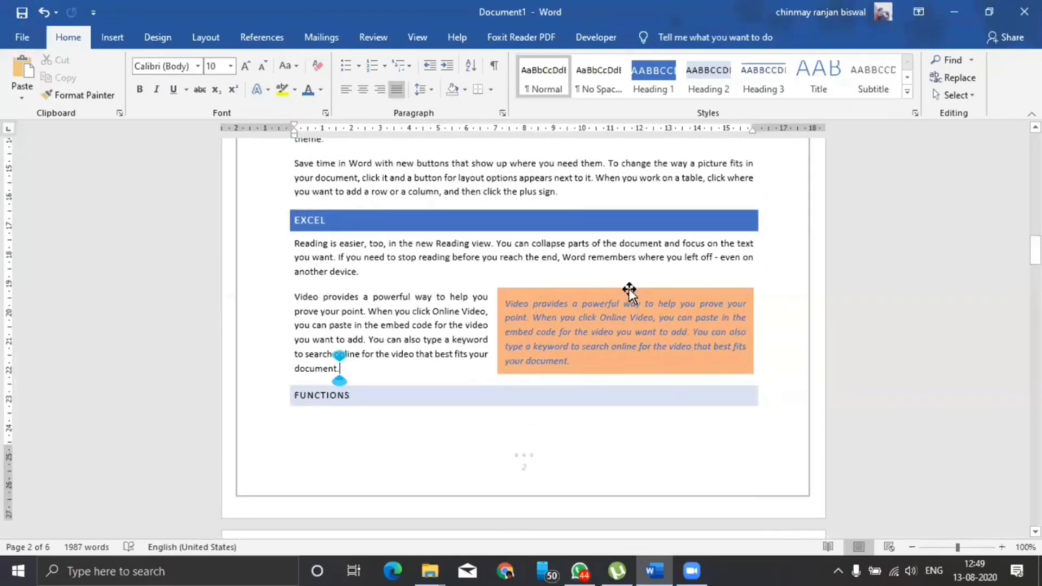
drag(630, 288, 629, 284)
click(682, 414)
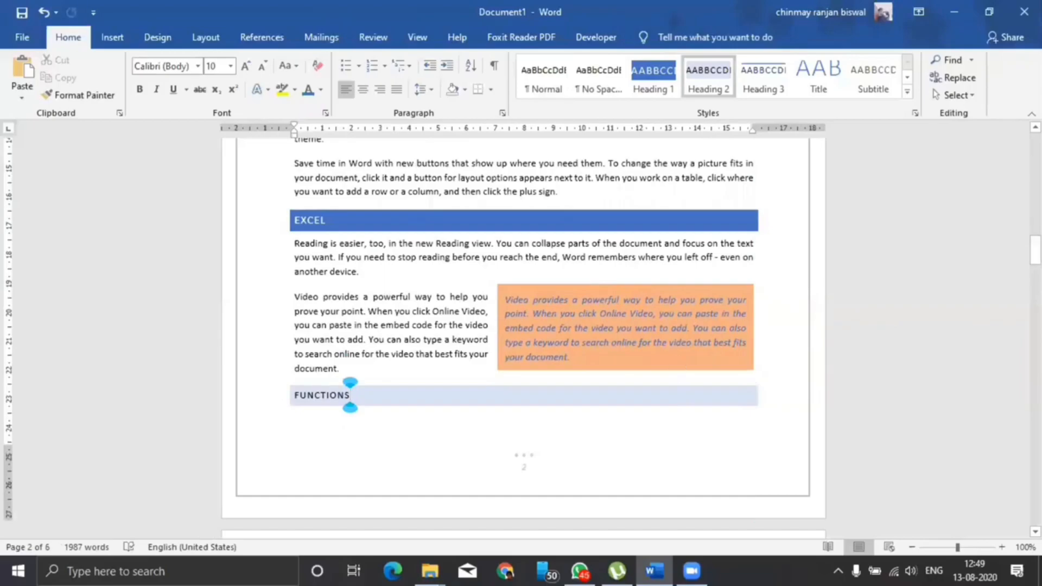
click(112, 37)
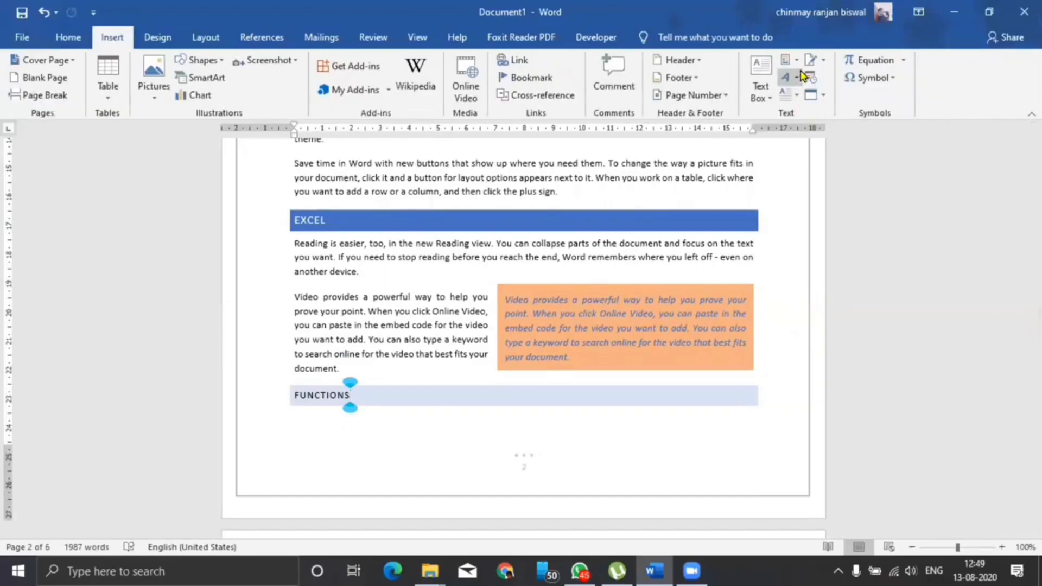
click(788, 96)
click(795, 110)
drag(425, 458, 527, 220)
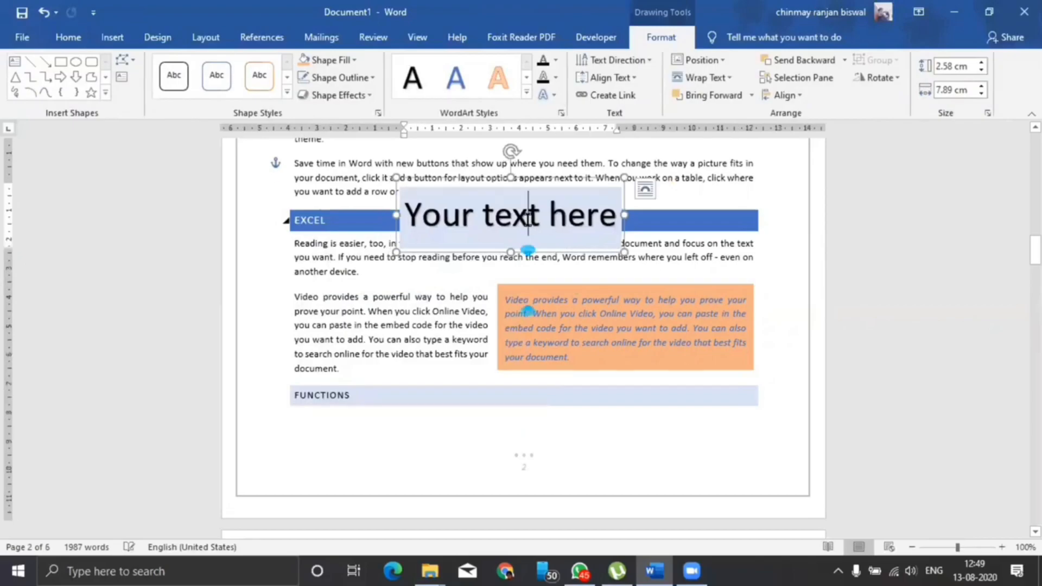
Change the WordArt text to 'Mahindra Pride School', remove its fill, and reposition it
triple_click(531, 226)
text(Mahindra PrideS)
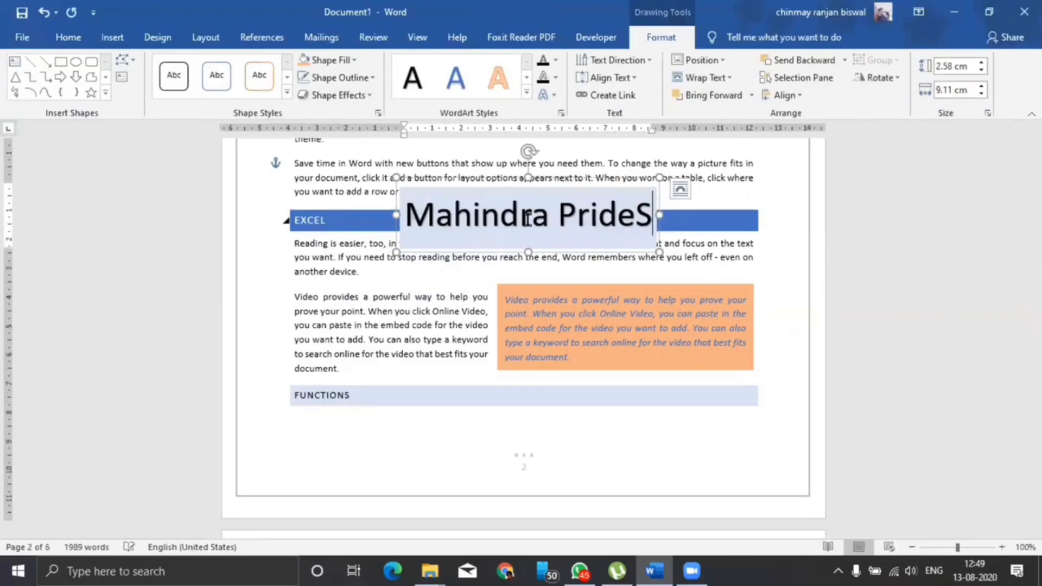
key(BackSpace)
text(School)
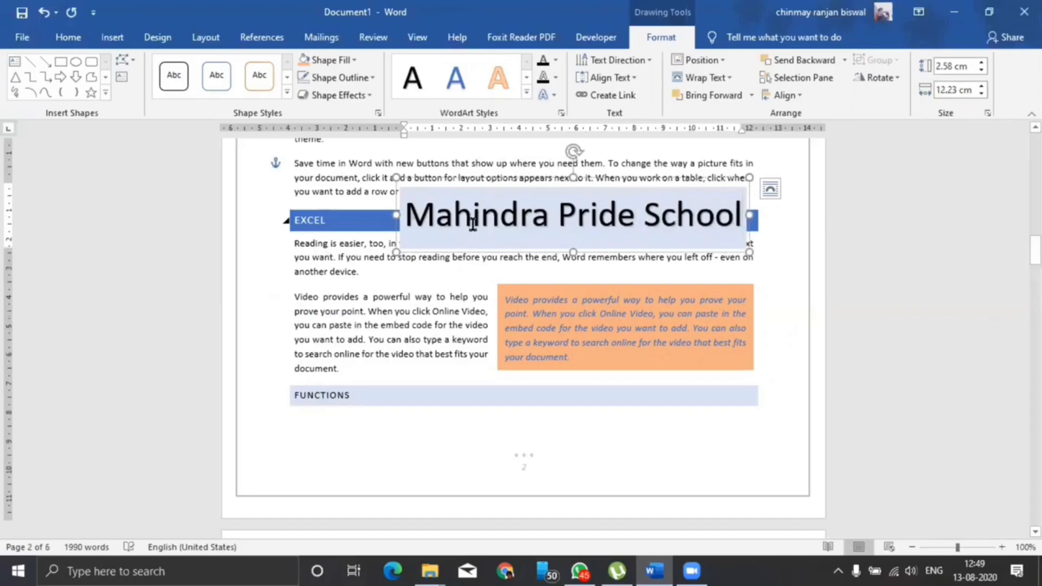
drag(413, 247, 360, 243)
click(348, 60)
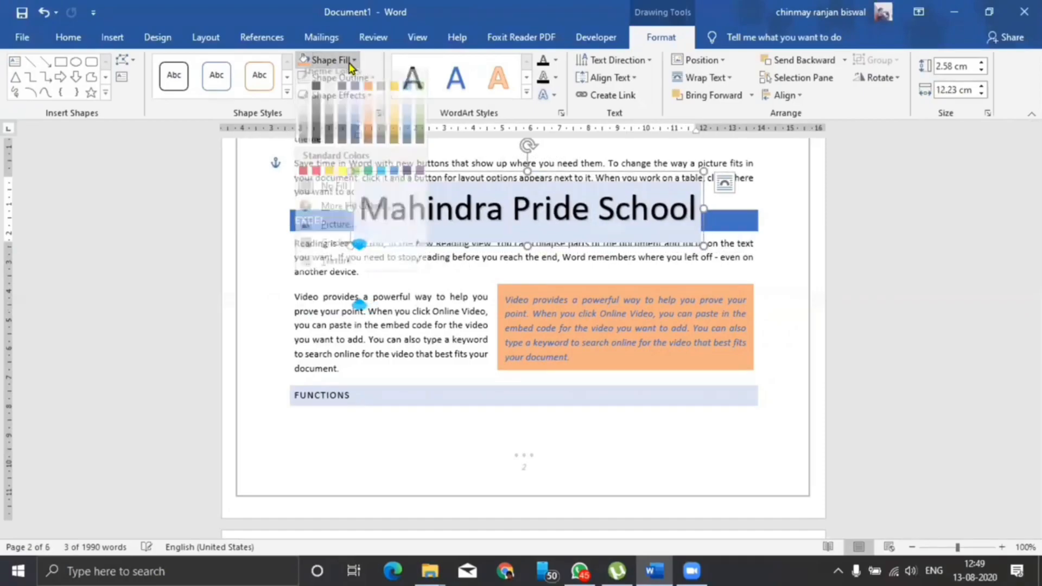
click(327, 194)
mouse_move(458, 242)
mouse_down()
mouse_move(430, 337)
mouse_move(442, 421)
mouse_move(452, 286)
mouse_move(468, 257)
mouse_up()
scroll(521, 239, up, 1)
drag(576, 221, 576, 196)
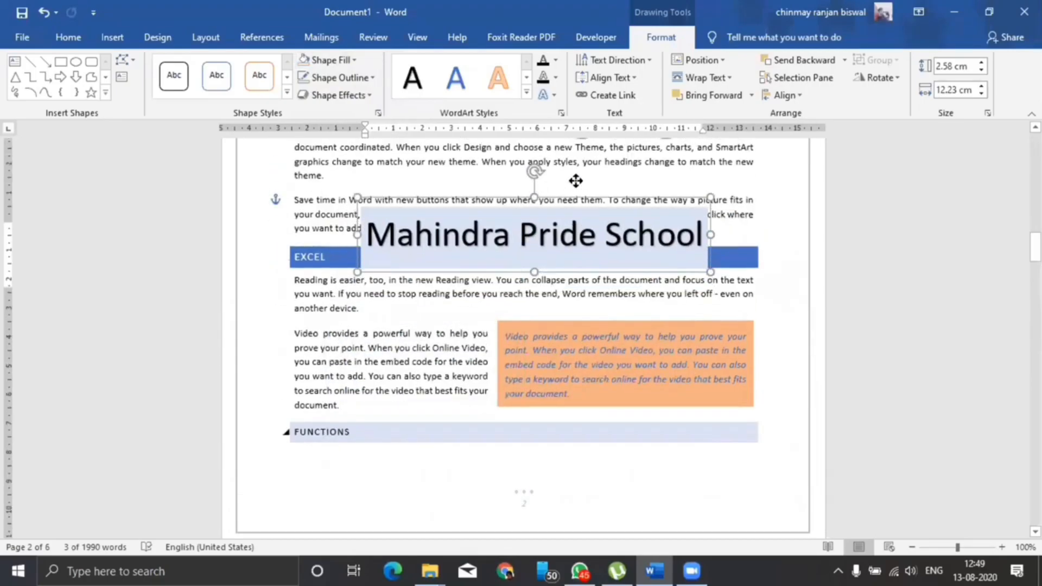
Curve the WordArt into an arch, enlarge it to 7.33 × 9.21 cm, and move it
click(554, 96)
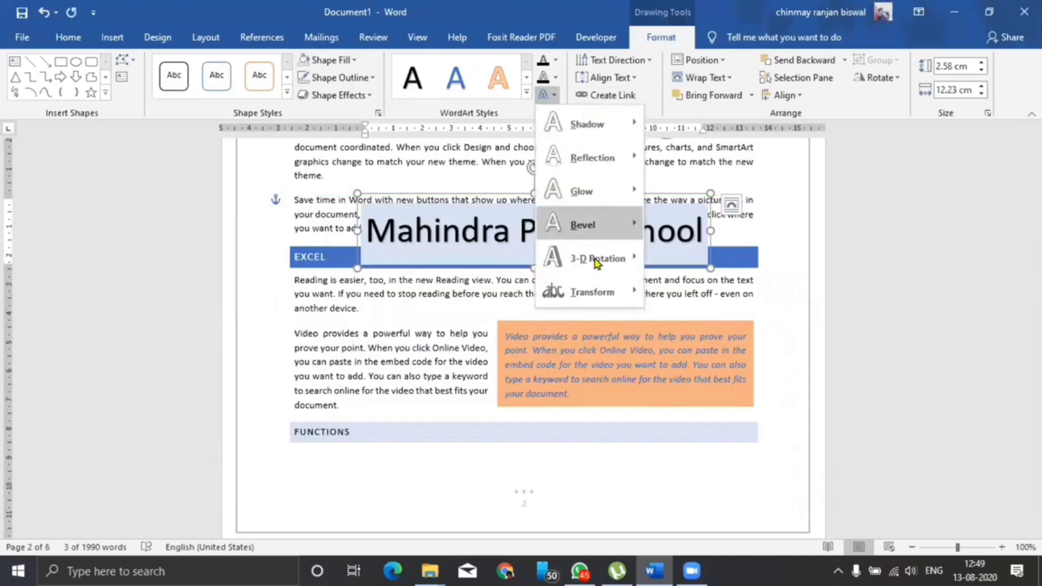
mouse_move(554, 291)
click(658, 247)
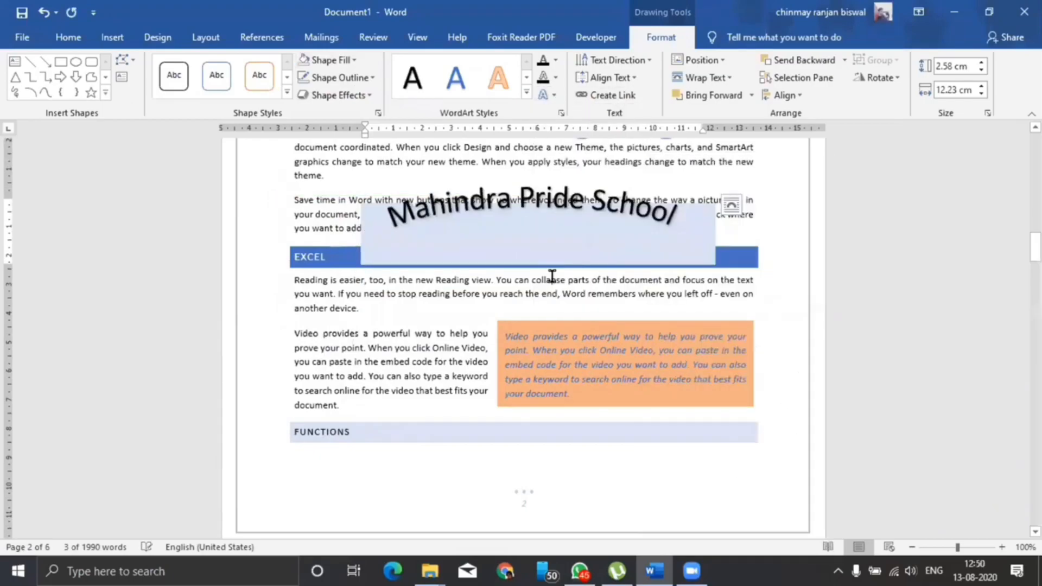
drag(534, 268, 534, 406)
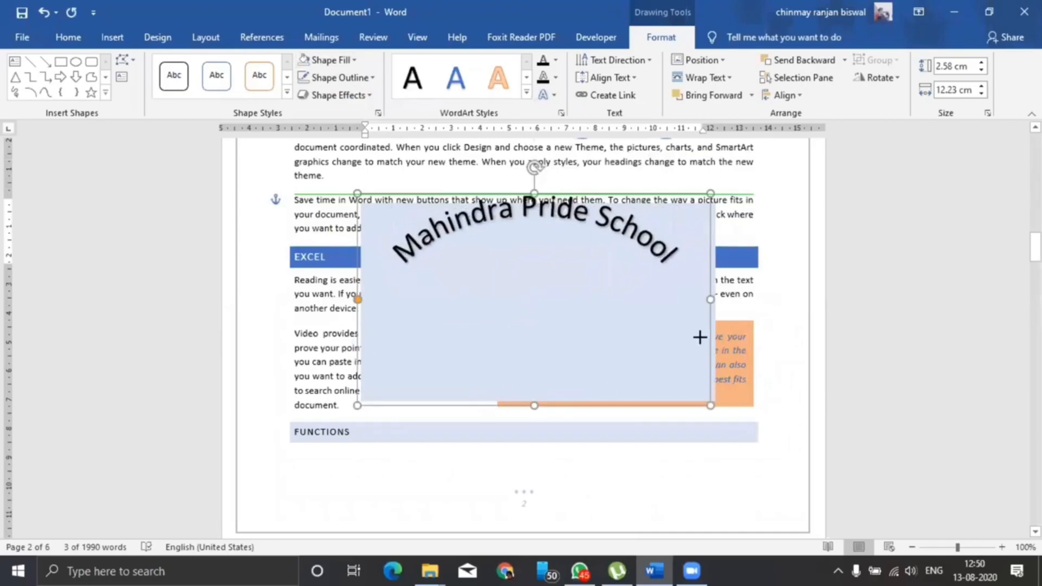
drag(668, 305, 623, 321)
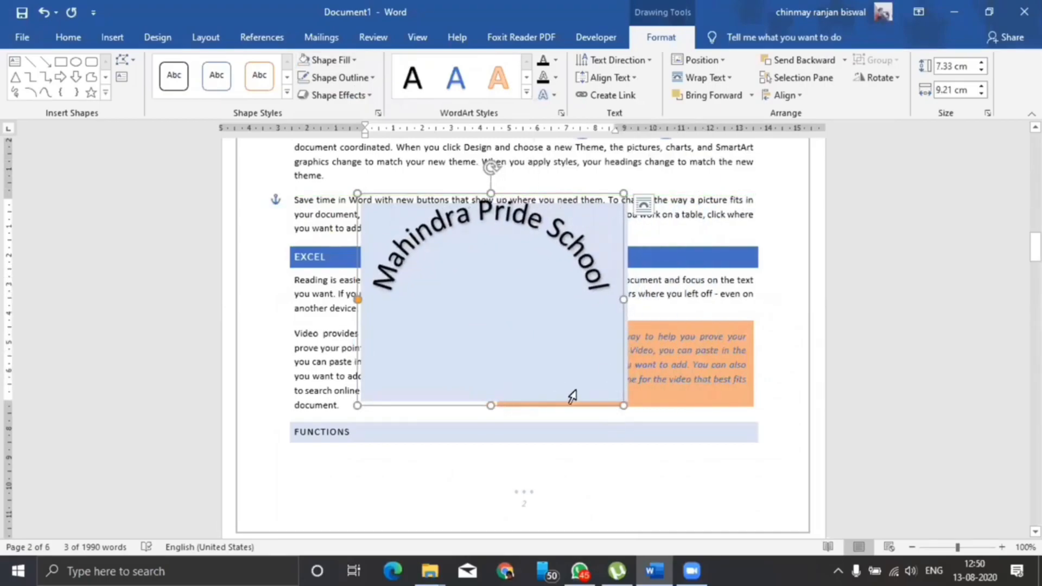
drag(587, 404, 610, 359)
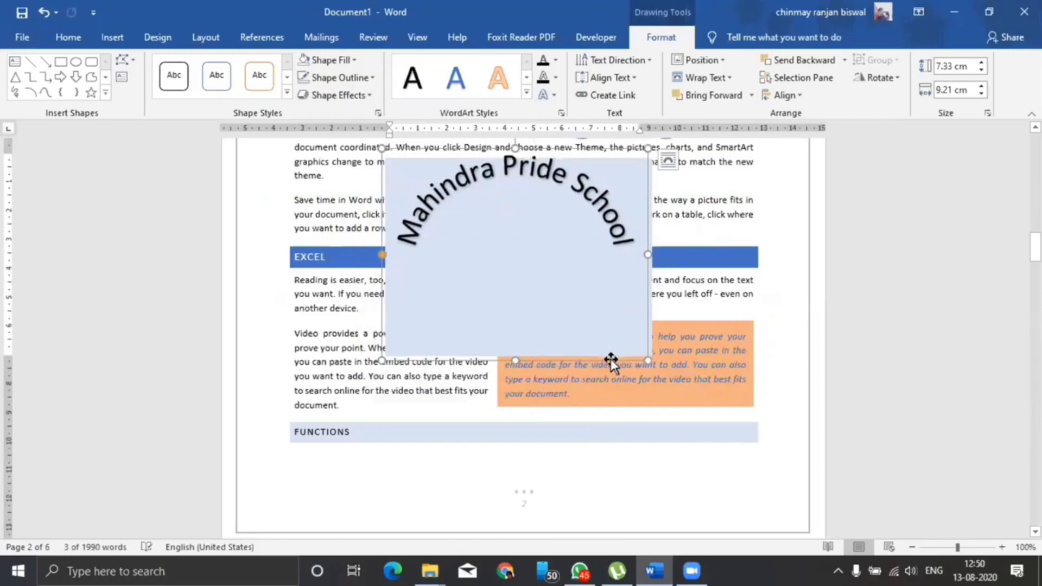
Delete the WordArt and apply a Dropped drop cap to the first two paragraphs
key(Delete)
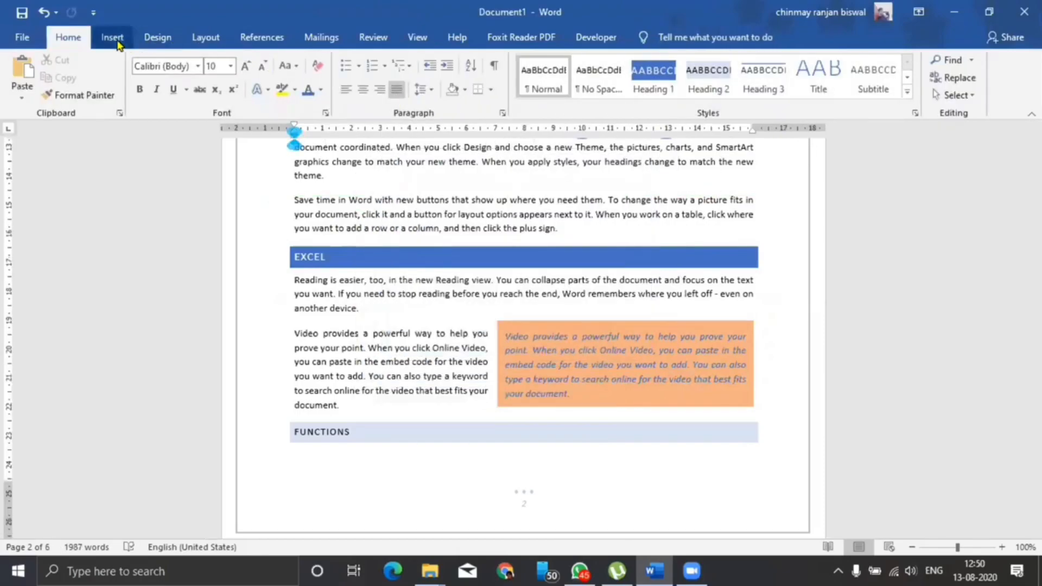
click(112, 37)
scroll(556, 291, up, 7)
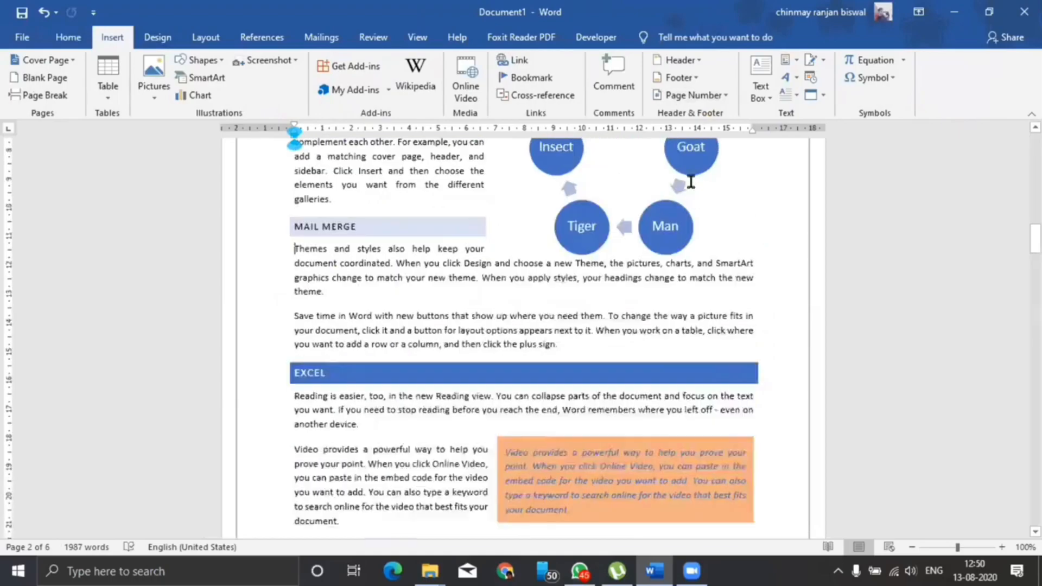
scroll(553, 287, up, 5)
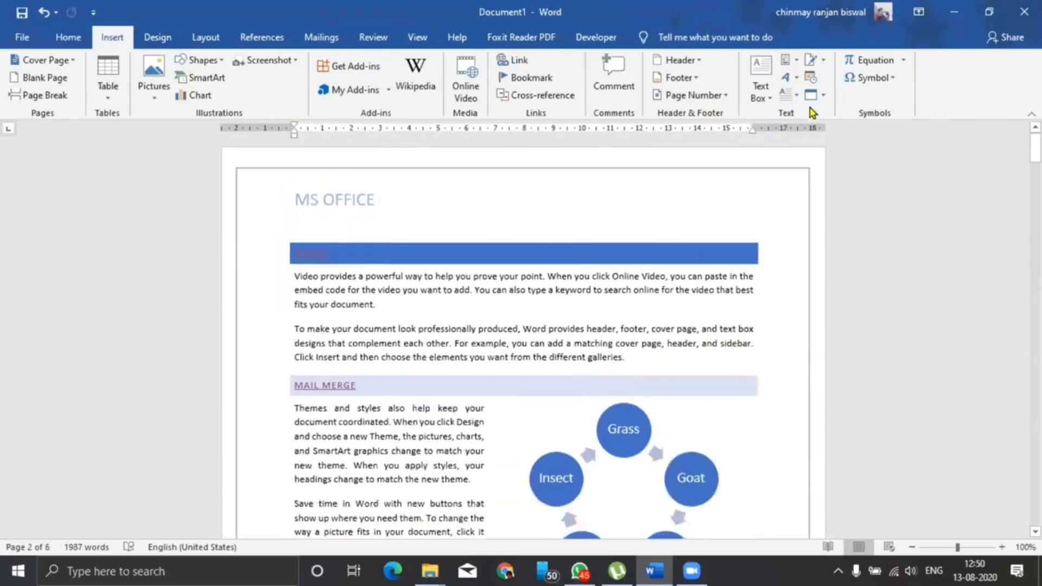
scroll(377, 224, down, 1)
drag(302, 238, 629, 331)
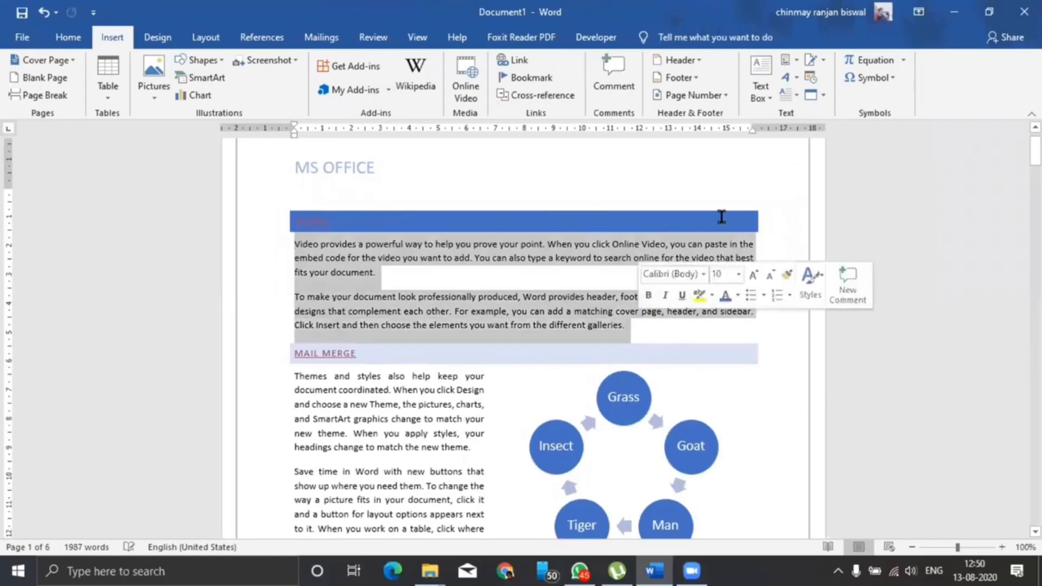
click(787, 95)
click(807, 161)
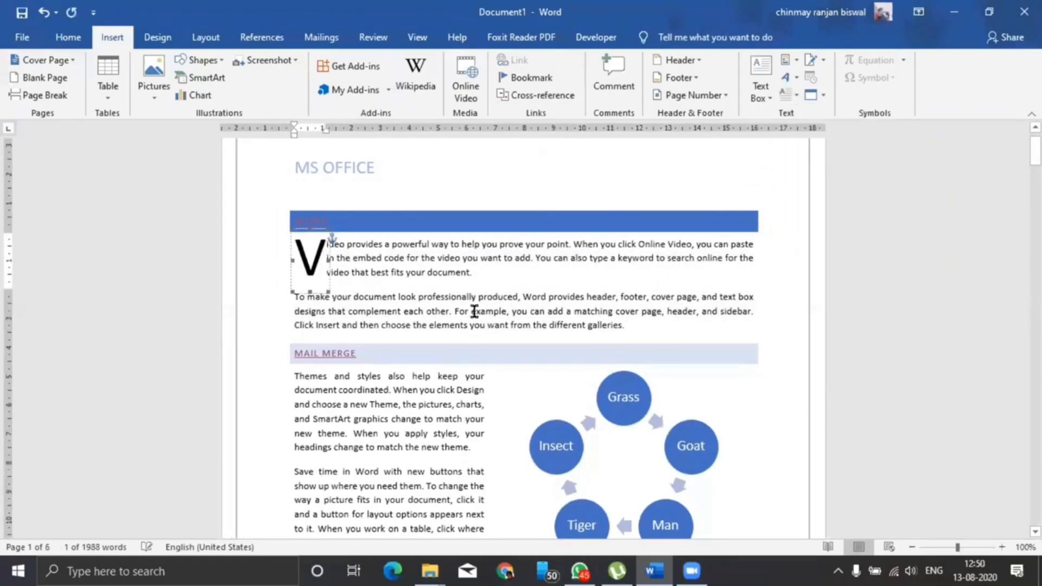
click(448, 286)
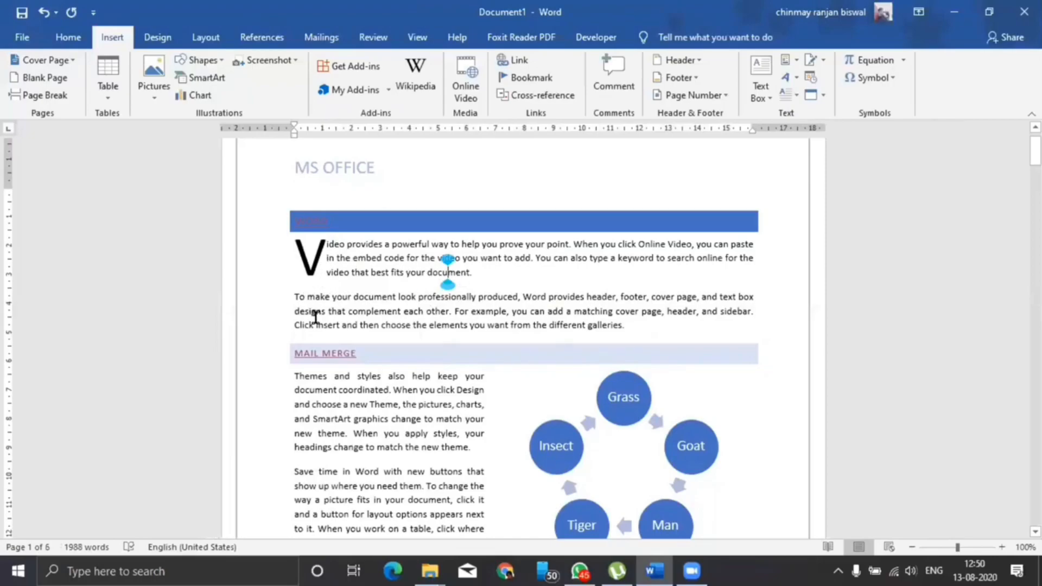
Undo the drop cap and start a new blank document
key(ctrl+z)
click(597, 281)
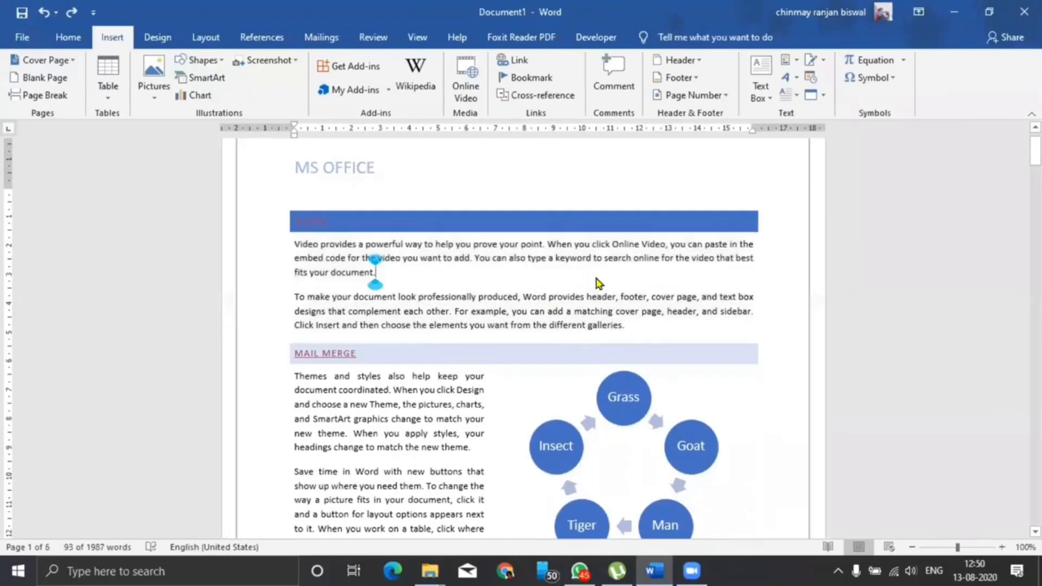
key(ctrl+n)
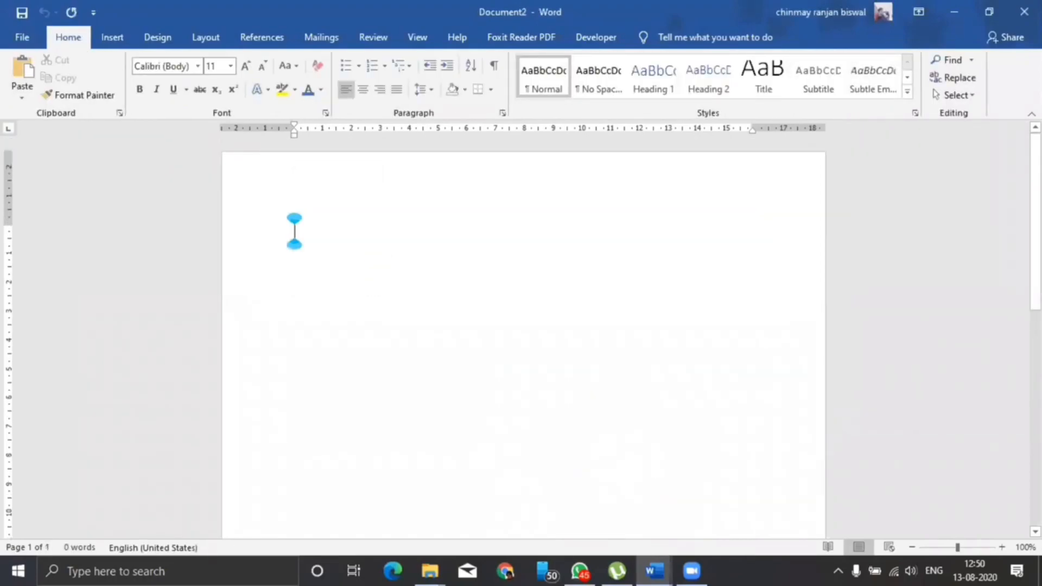
Type 'To,' and a centred subject line 'Sub :regarding your online classes'
click(112, 38)
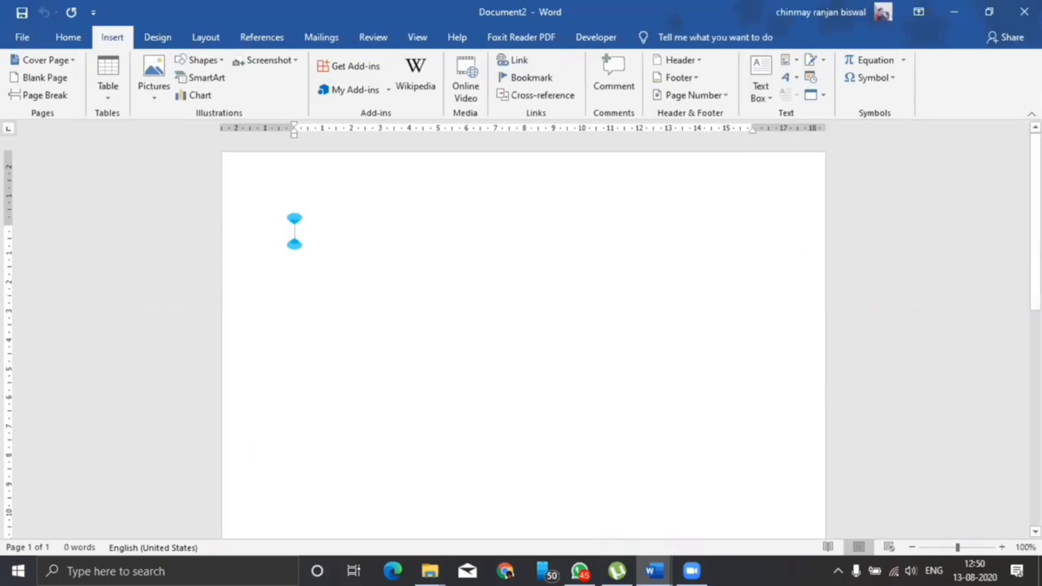
text(To,)
key(Return)
key(Return)
key(Return)
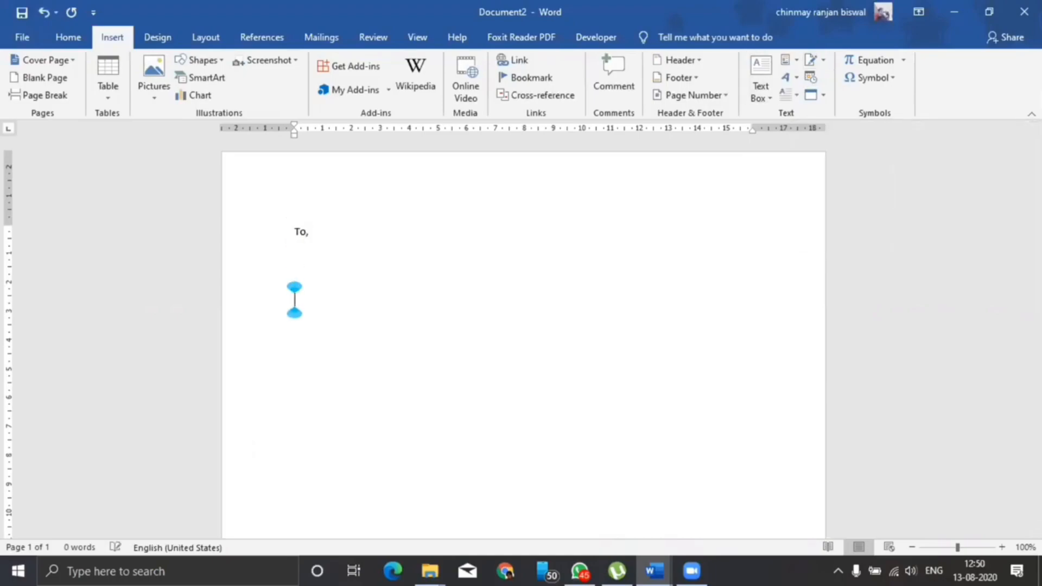
text(Sin:)
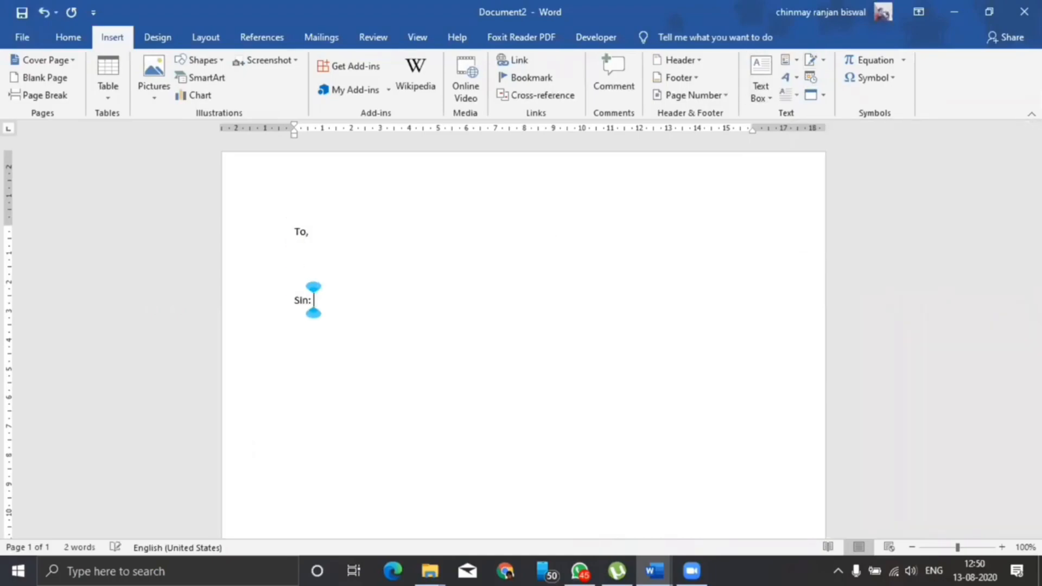
key(BackSpace)
key(BackSpace)
key(BackSpace)
text(ub :)
text(regardin)
key(BackSpace)
key(BackSpace)
key(BackSpace)
key(BackSpace)
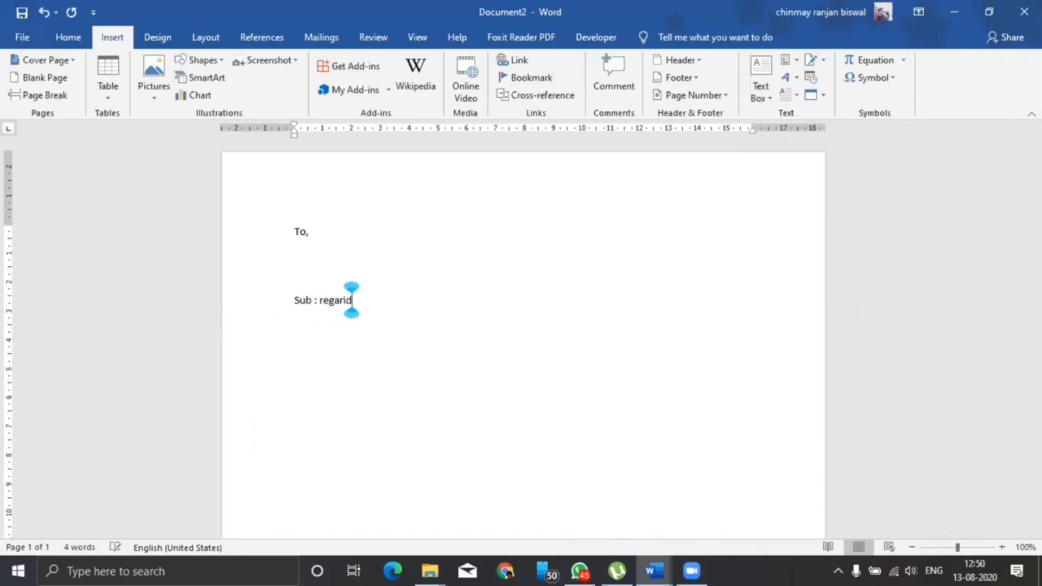
text(rding youronline classes)
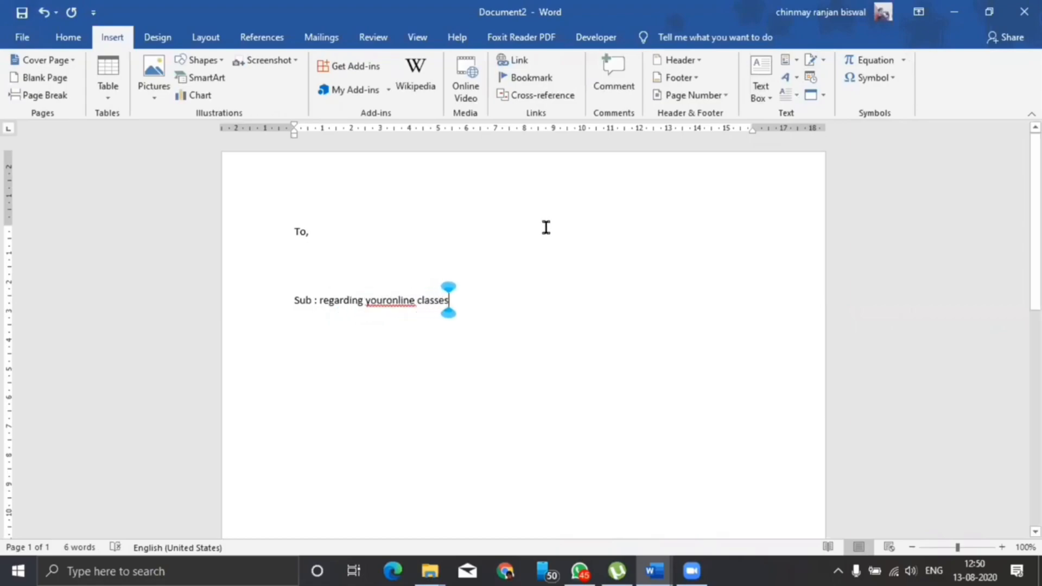
click(386, 300)
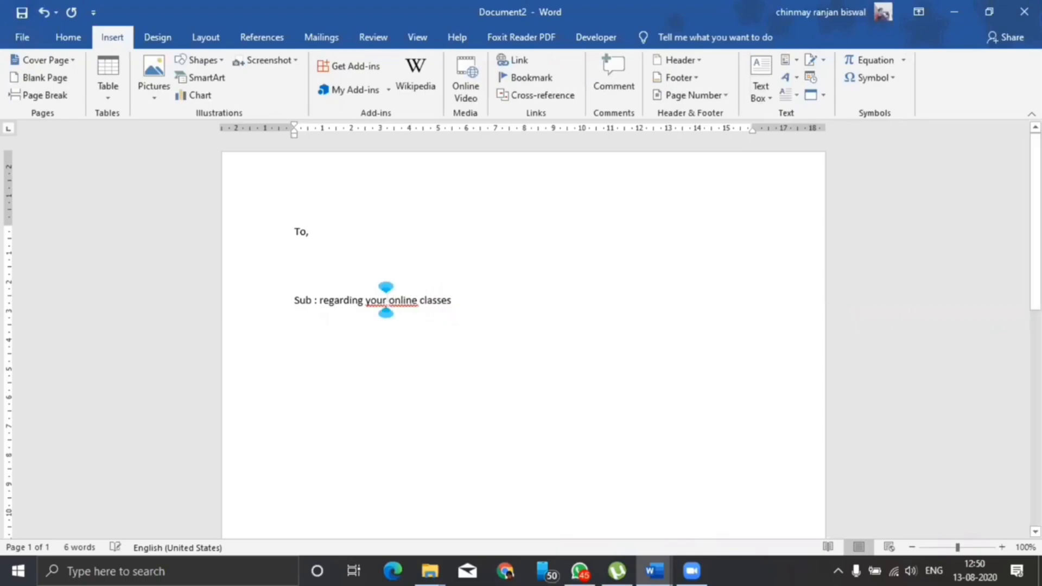
key(ctrl+e)
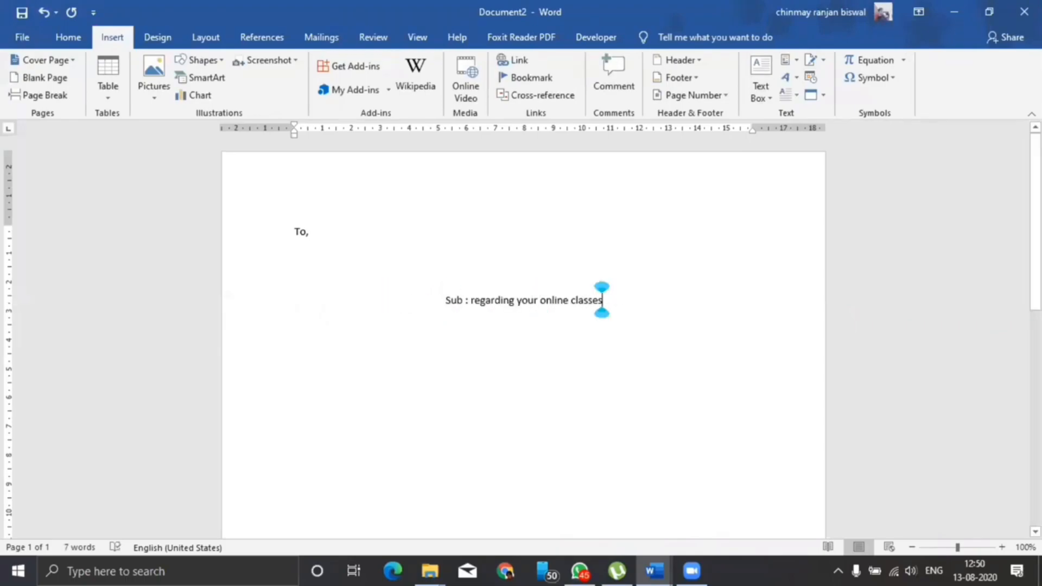
key(ctrl+l)
Add 'Dear,' with three =rand(3) sample paragraphs, then begin a Microsoft Office Signature Line
text(Dear)
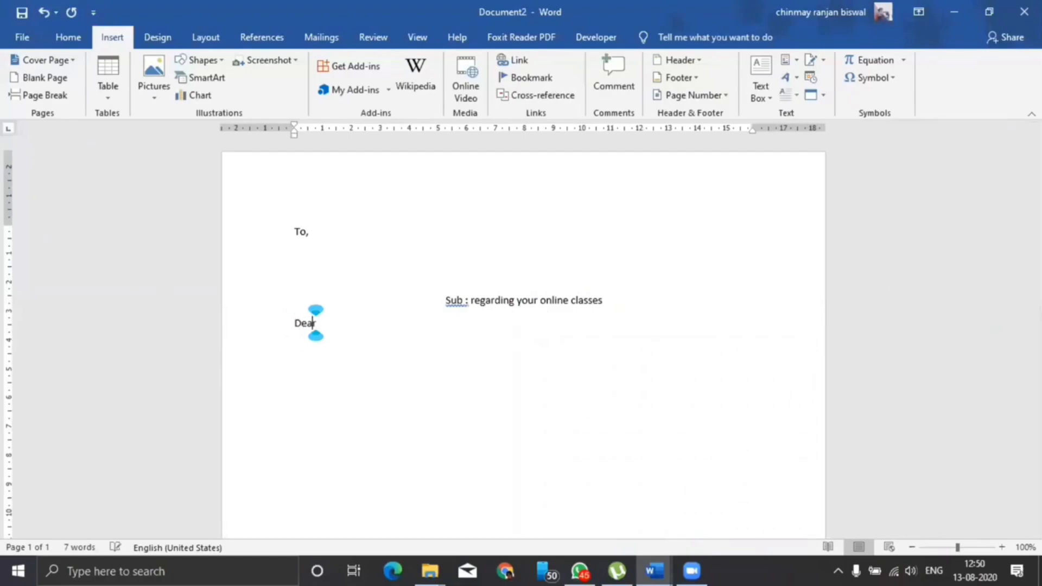
text(,)
key(Return)
text(=r)
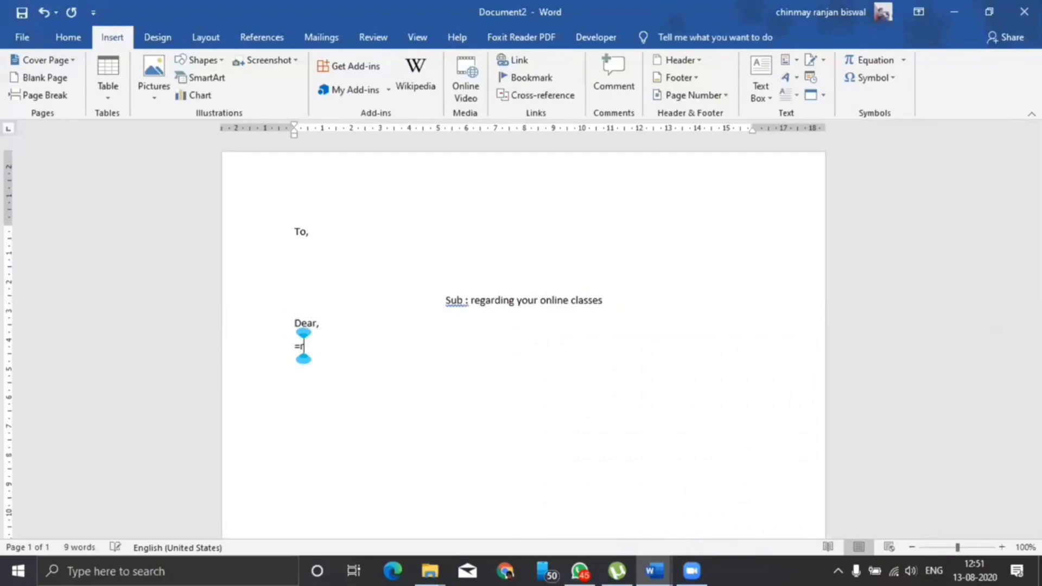
text(and(#))
key(BackSpace)
key(BackSpace)
text(3))
key(Return)
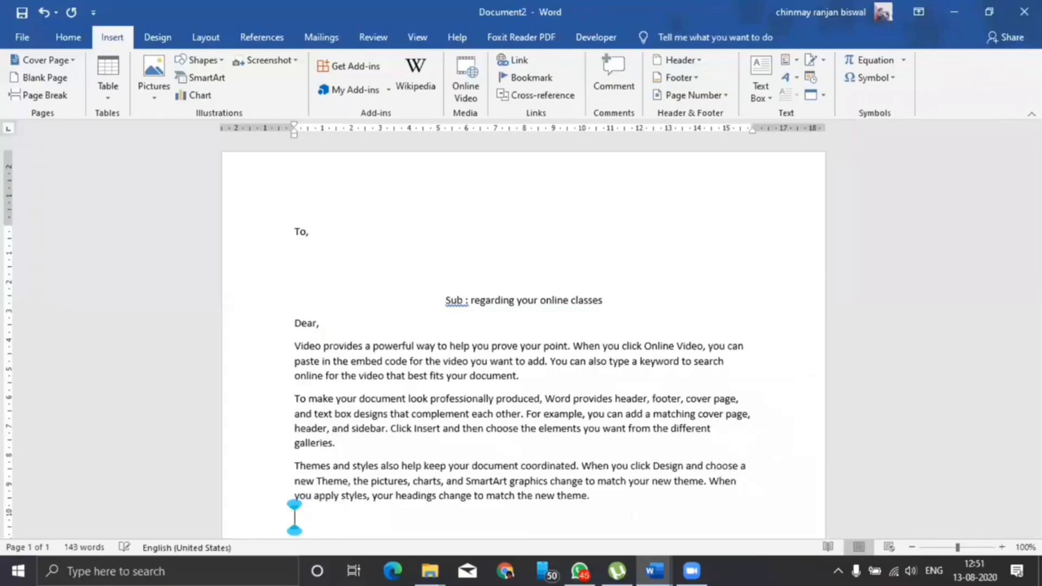
key(Return)
key(Return)
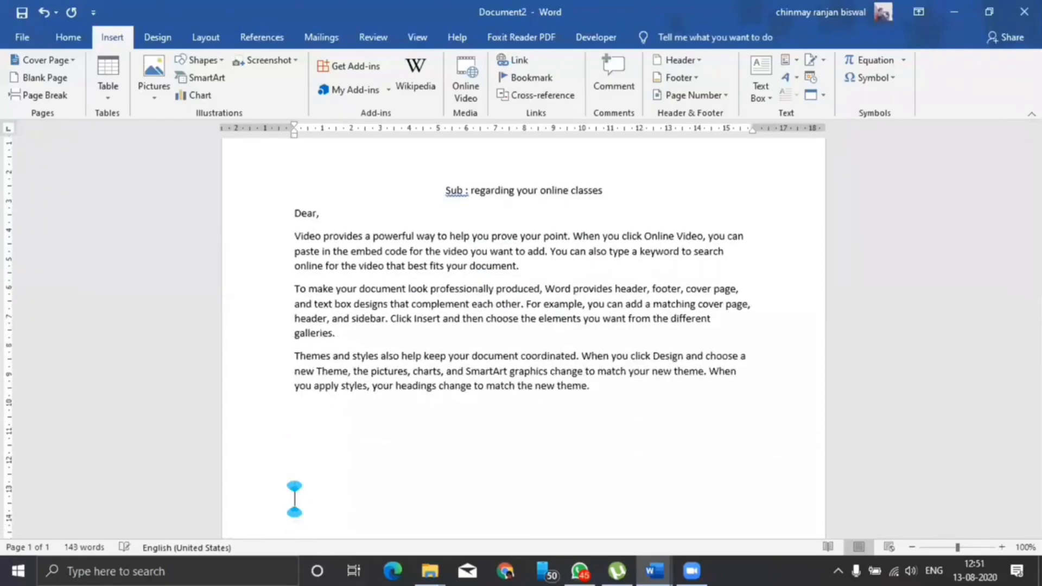
scroll(769, 150, down, 3)
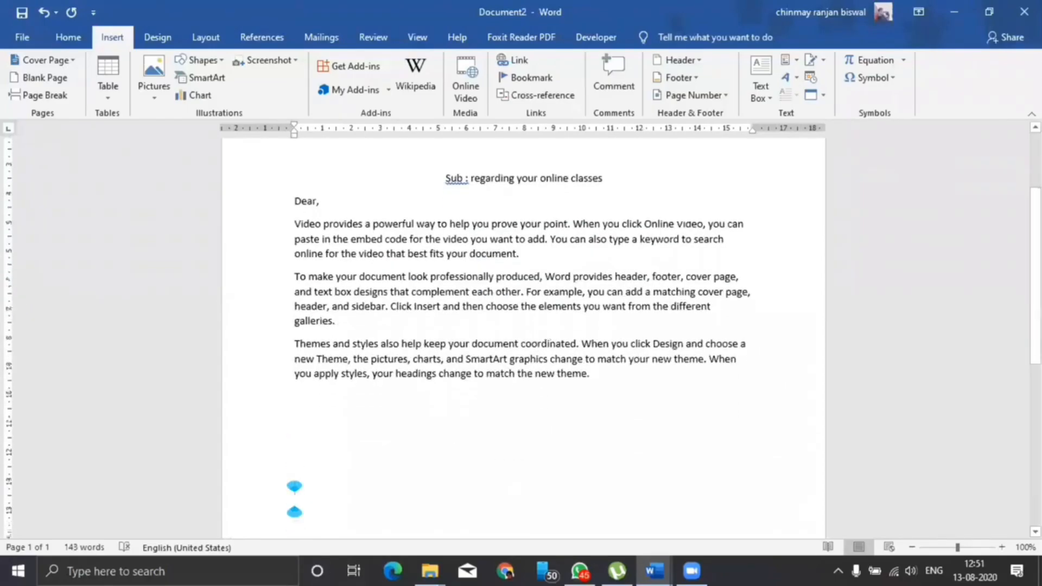
click(824, 60)
click(850, 81)
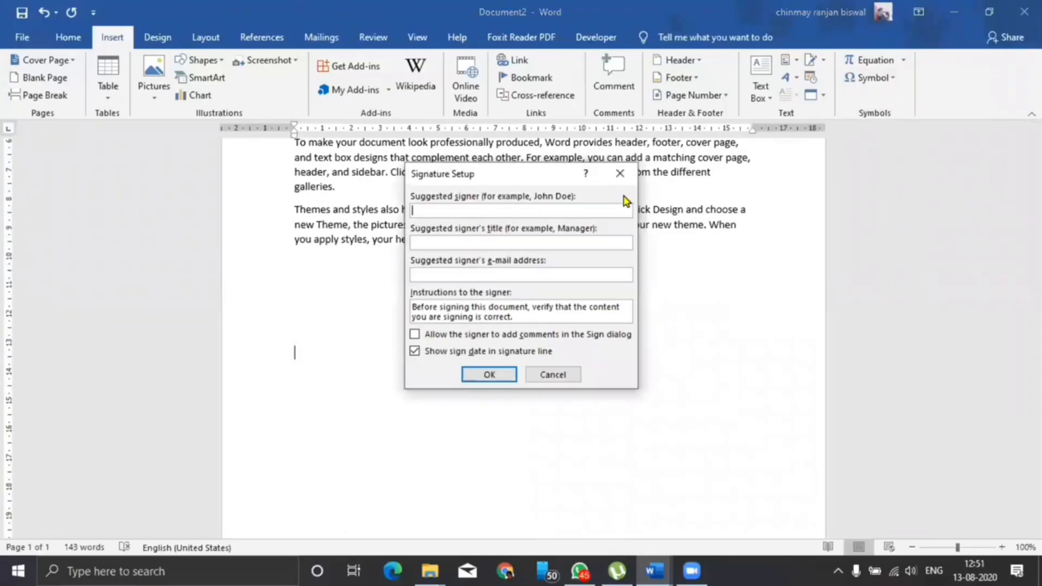
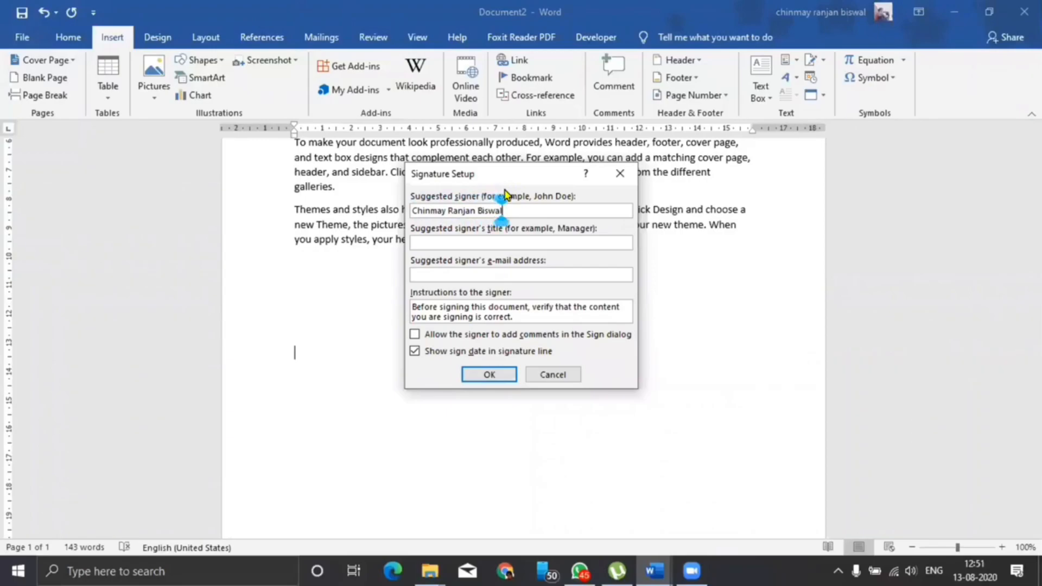
Enter the signer's full name and the title IT -Coach, then insert the signature line
click(488, 243)
text(IT -Coach)
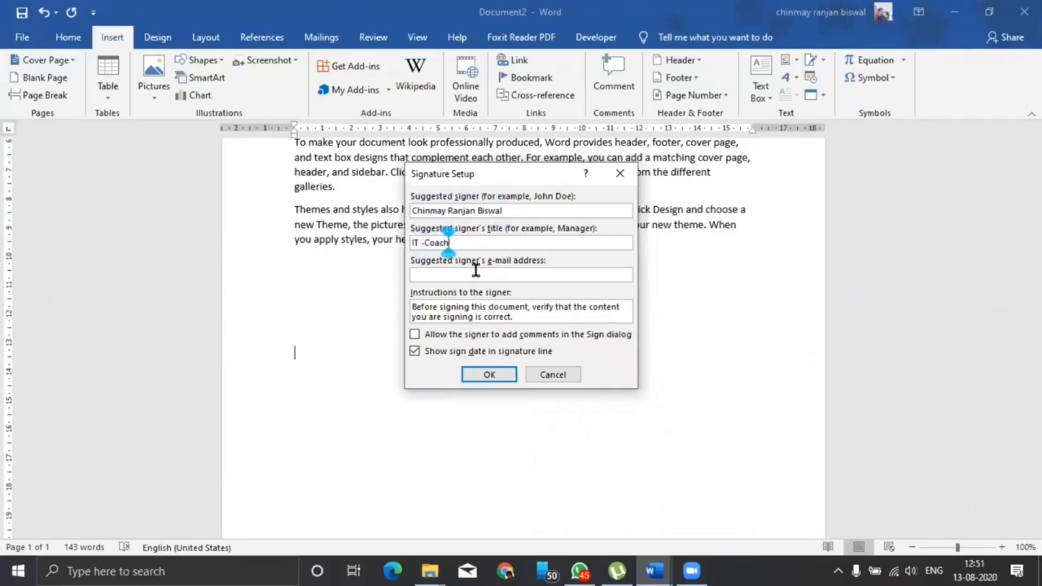
click(500, 381)
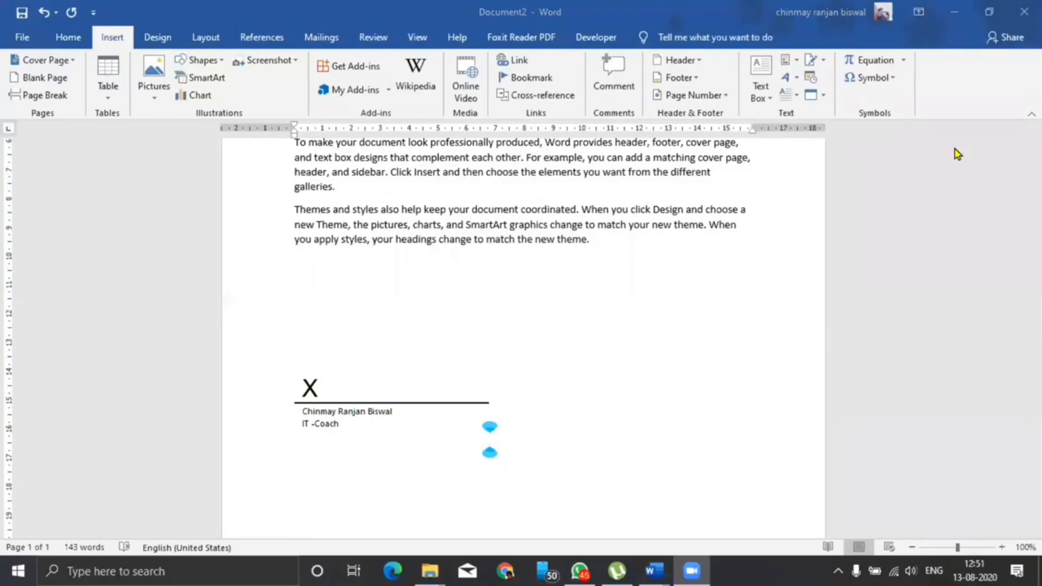
Justify all of the letter's text
scroll(574, 294, up, 5)
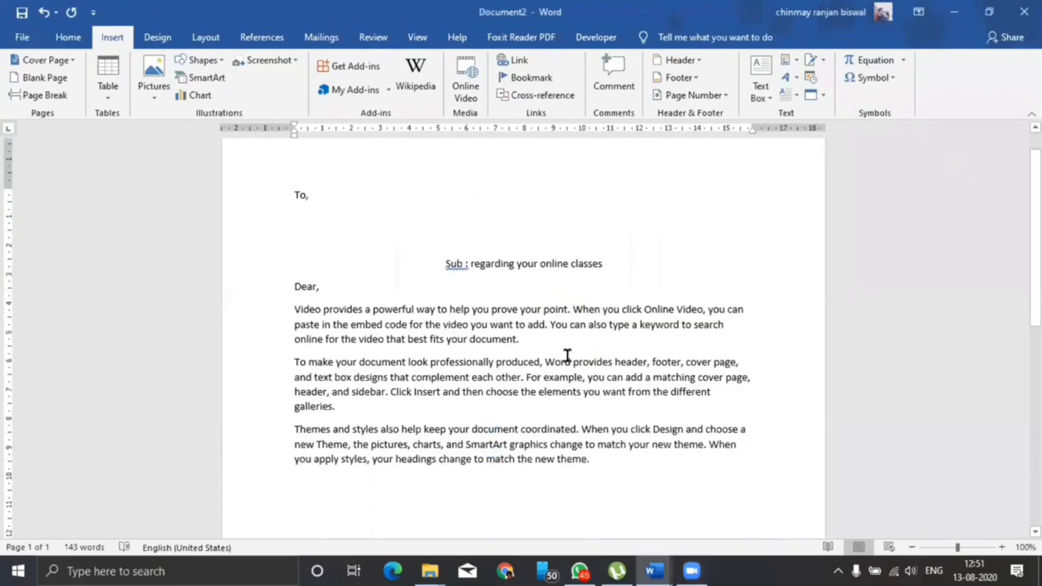
key(ctrl+a)
key(ctrl+j)
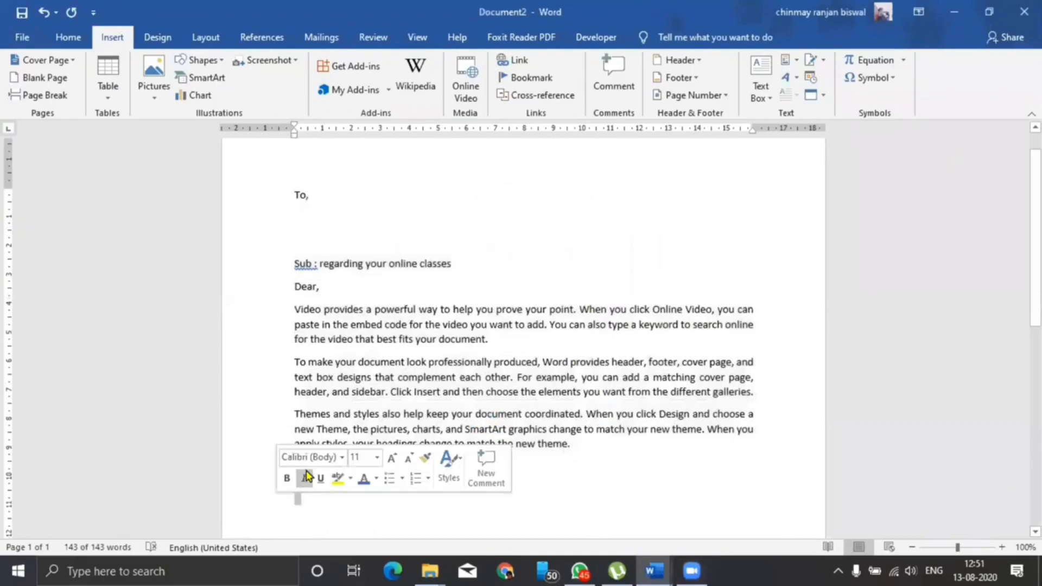
click(300, 467)
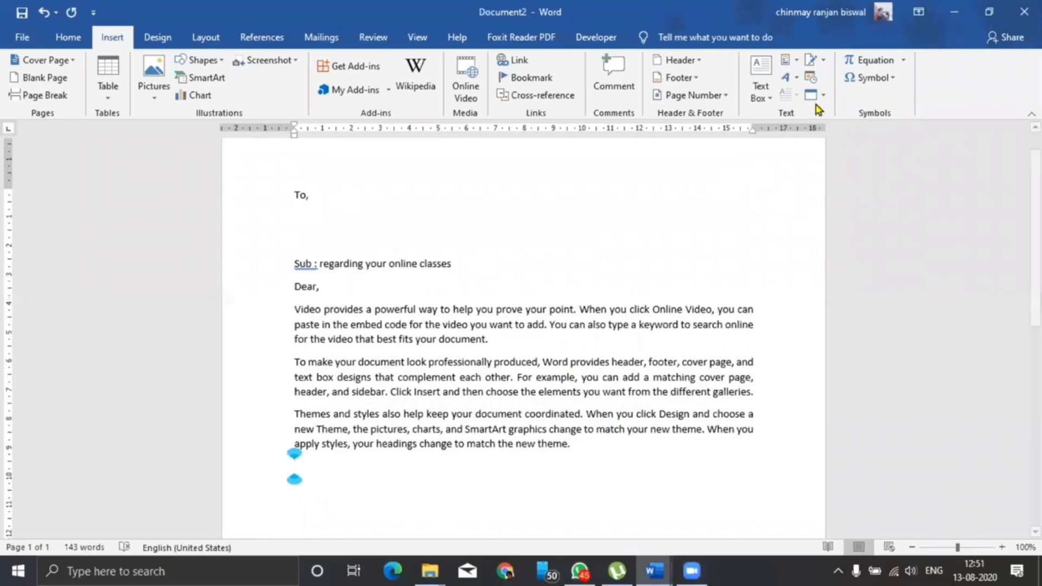
Insert the dates 8.13.2020 and 13 August 2020 on separate lines below the paragraphs
click(811, 77)
click(443, 177)
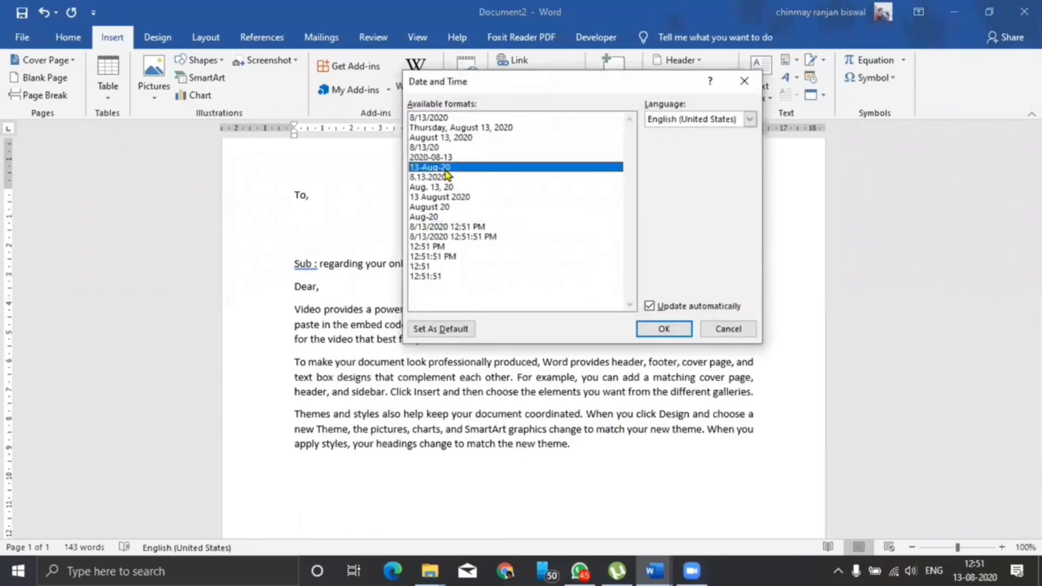
click(663, 328)
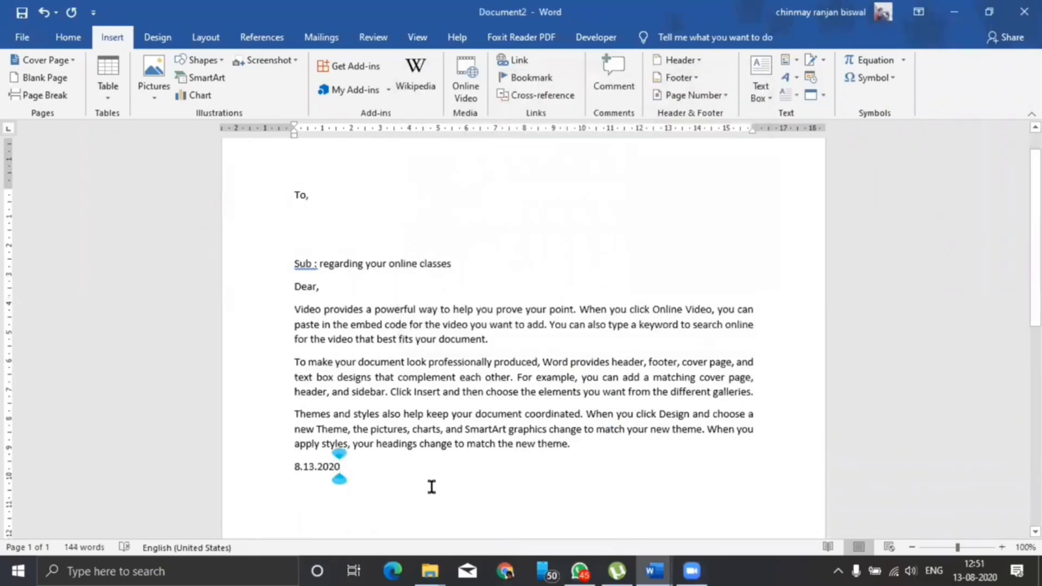
key(Return)
click(811, 77)
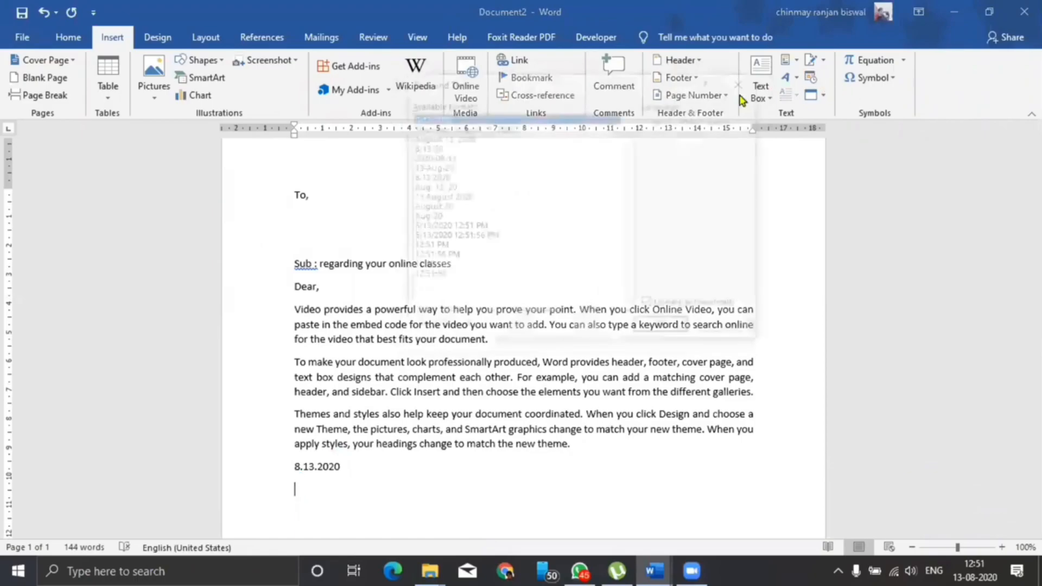
click(437, 197)
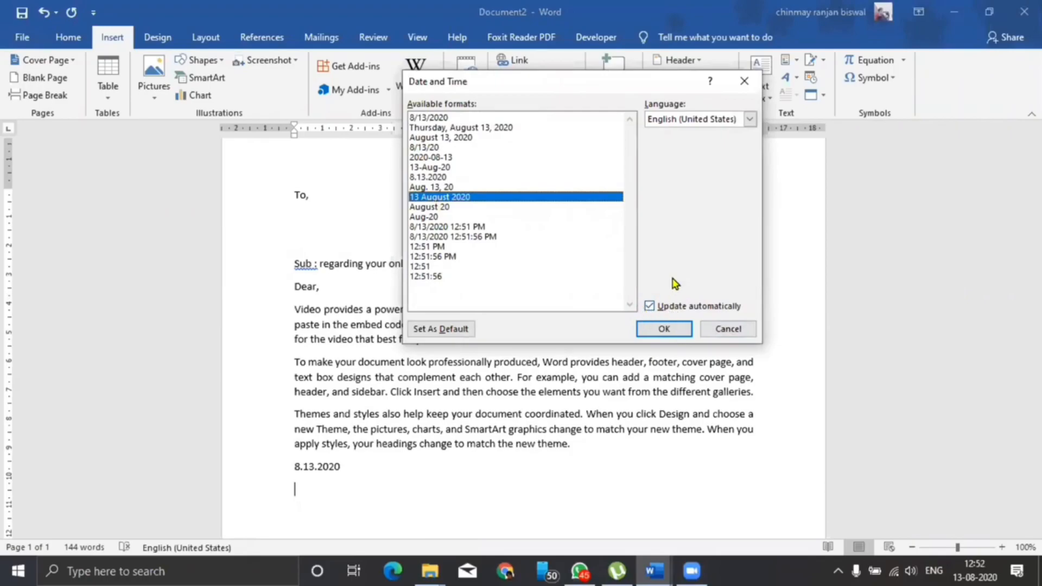
click(653, 331)
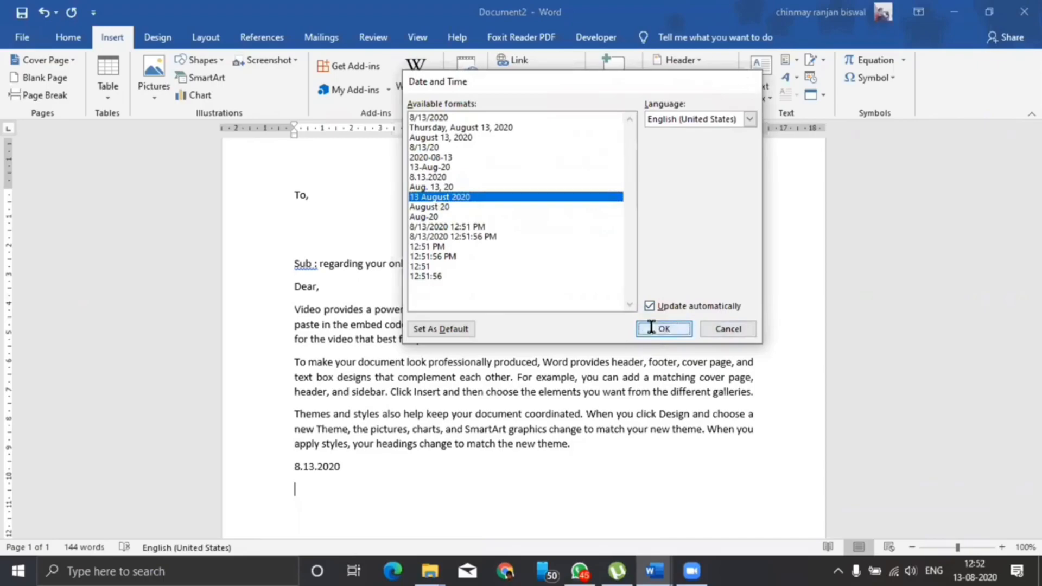
key(Up)
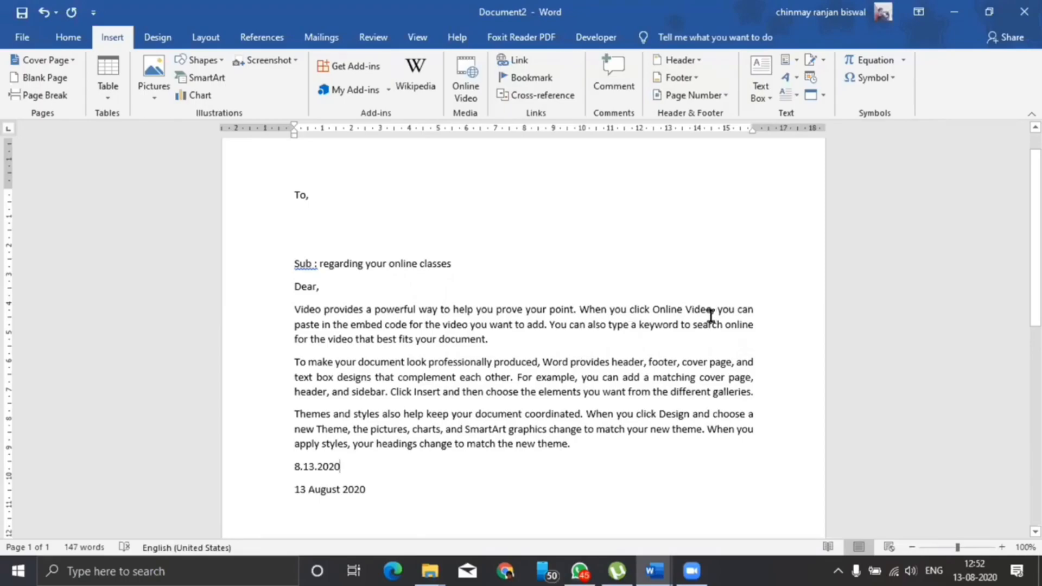
Embed a new Bitmap Image object on the empty line above the signature line
scroll(705, 320, down, 4)
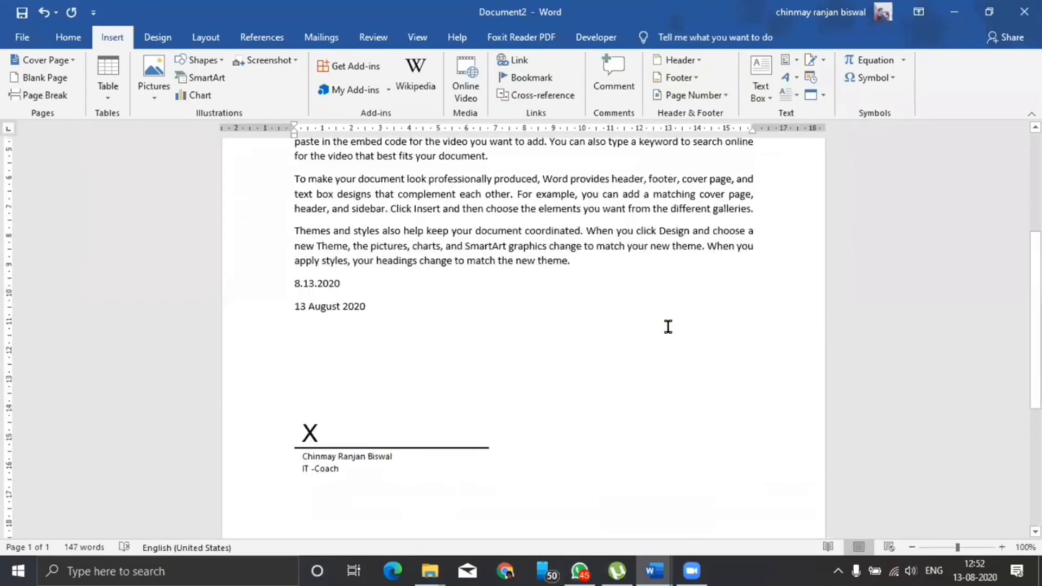
scroll(648, 333, down, 3)
scroll(624, 336, up, 1)
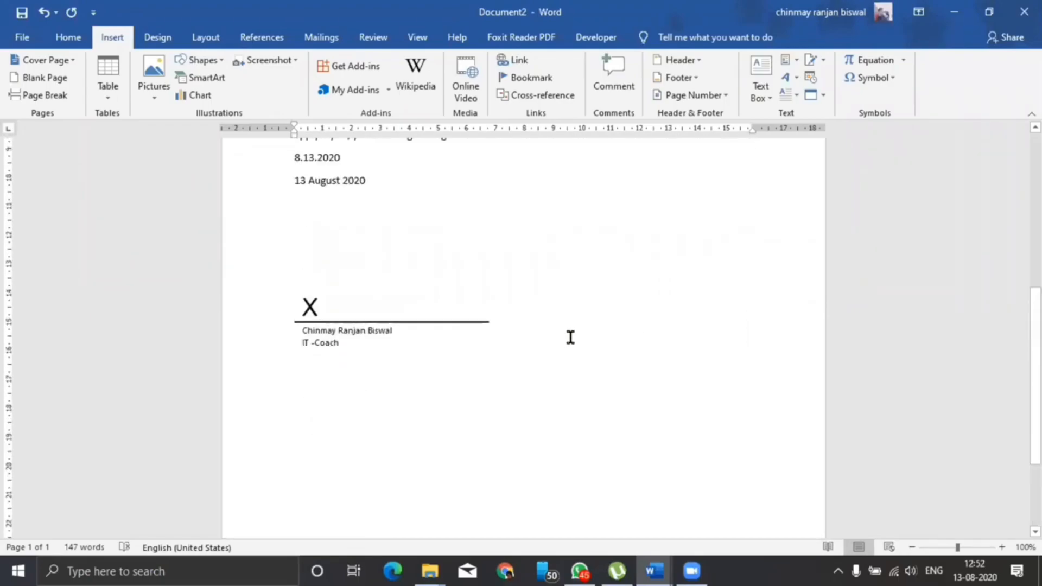
click(290, 259)
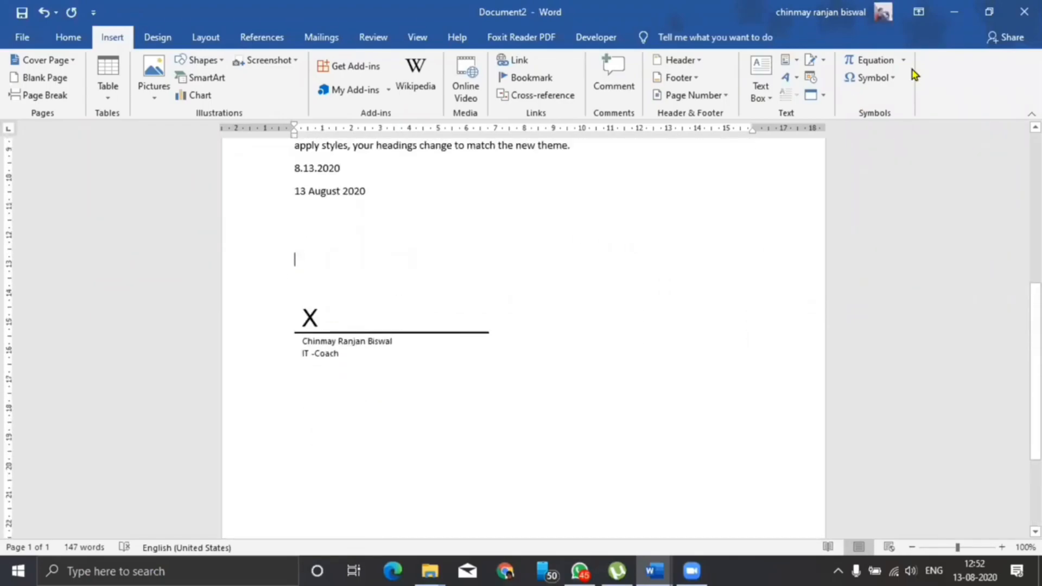
click(823, 95)
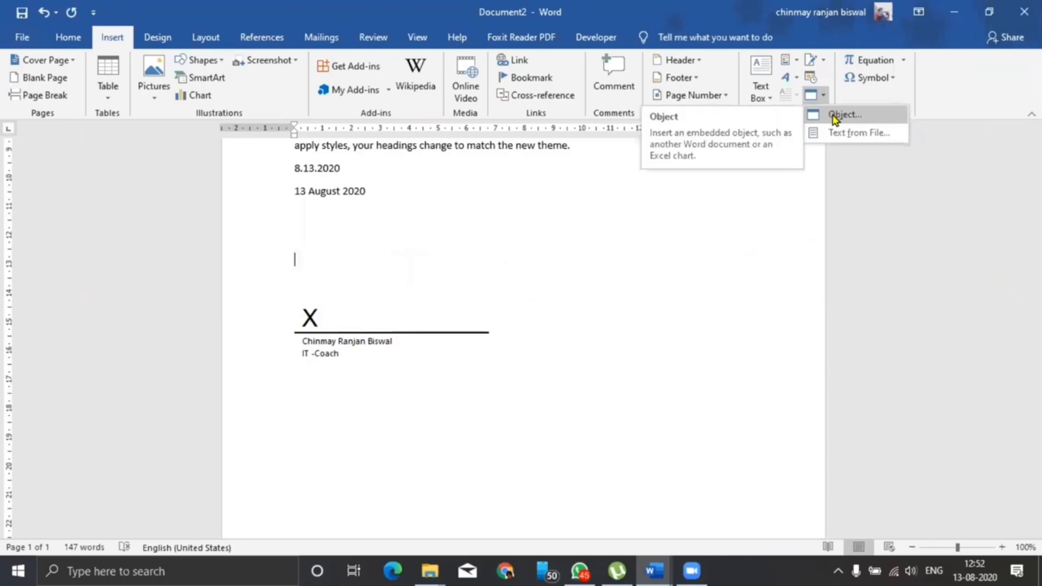
click(835, 115)
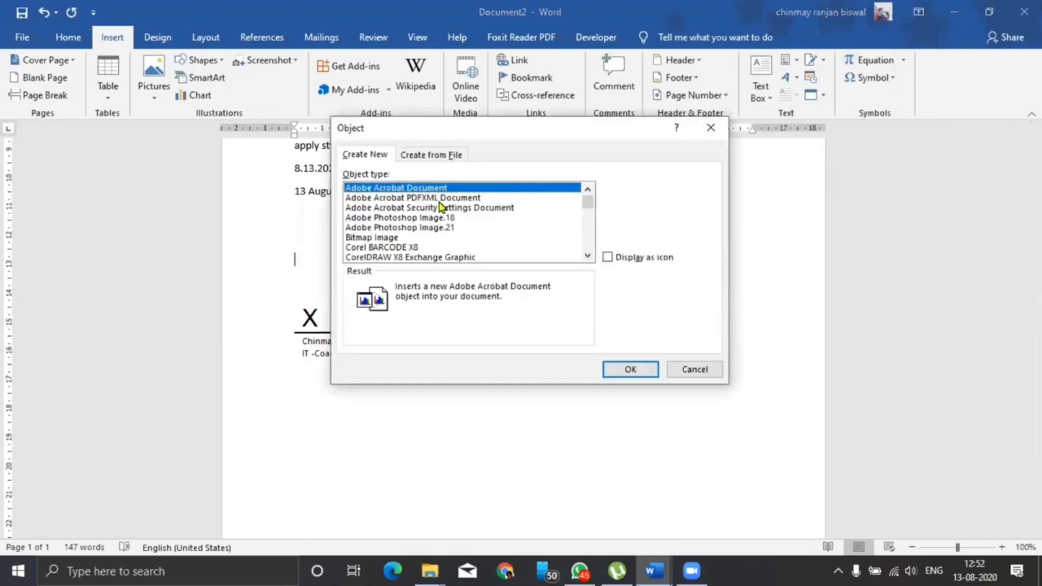
scroll(407, 214, down, 2)
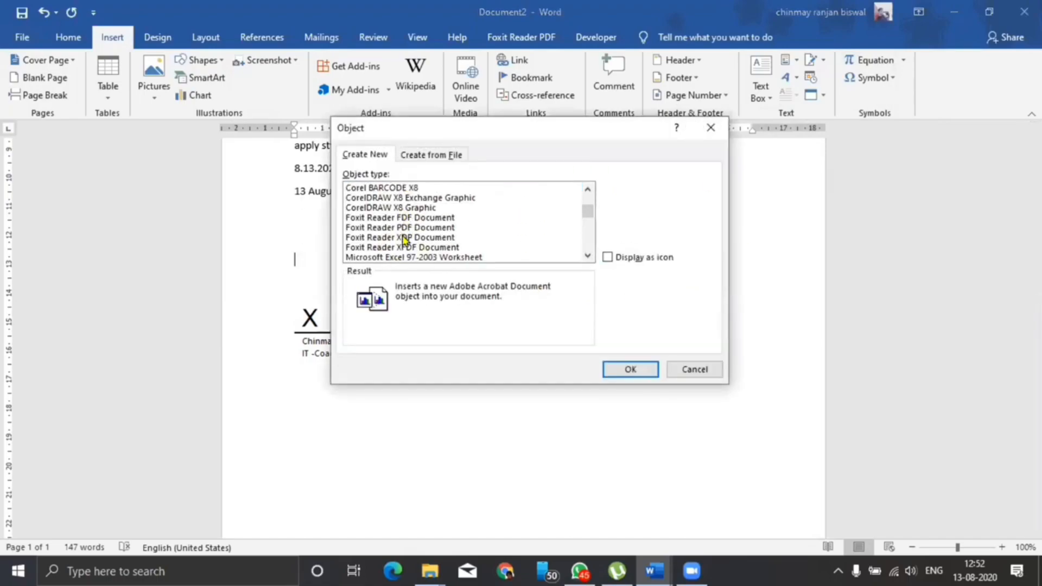
scroll(403, 235, down, 3)
scroll(402, 234, down, 4)
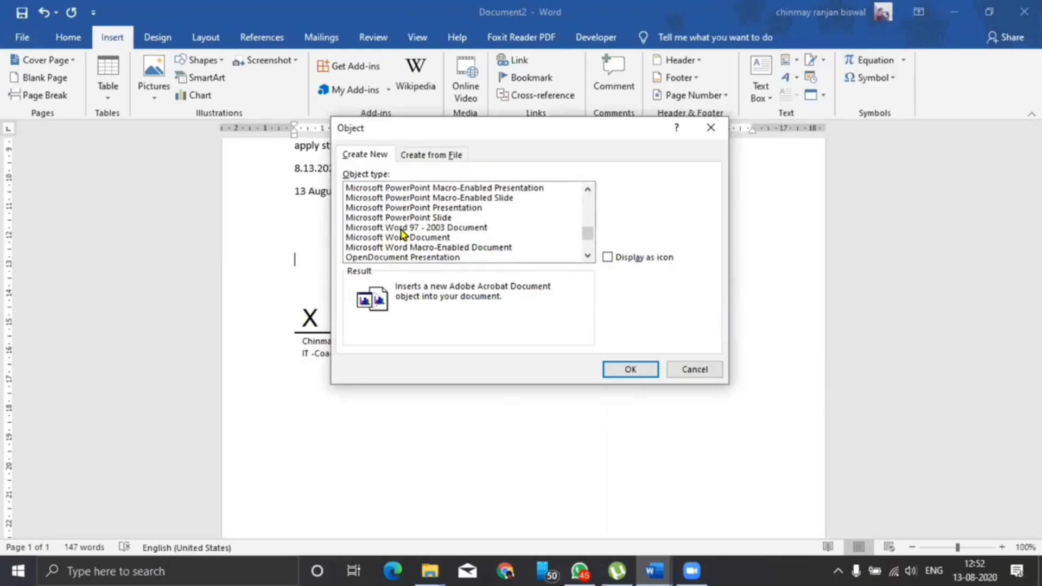
scroll(403, 234, up, 9)
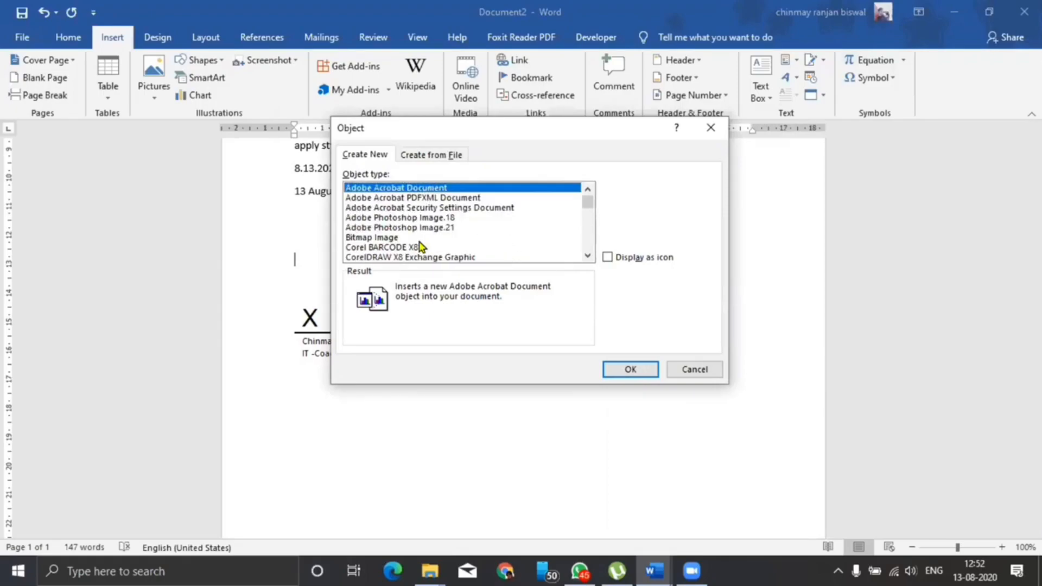
click(371, 237)
click(625, 371)
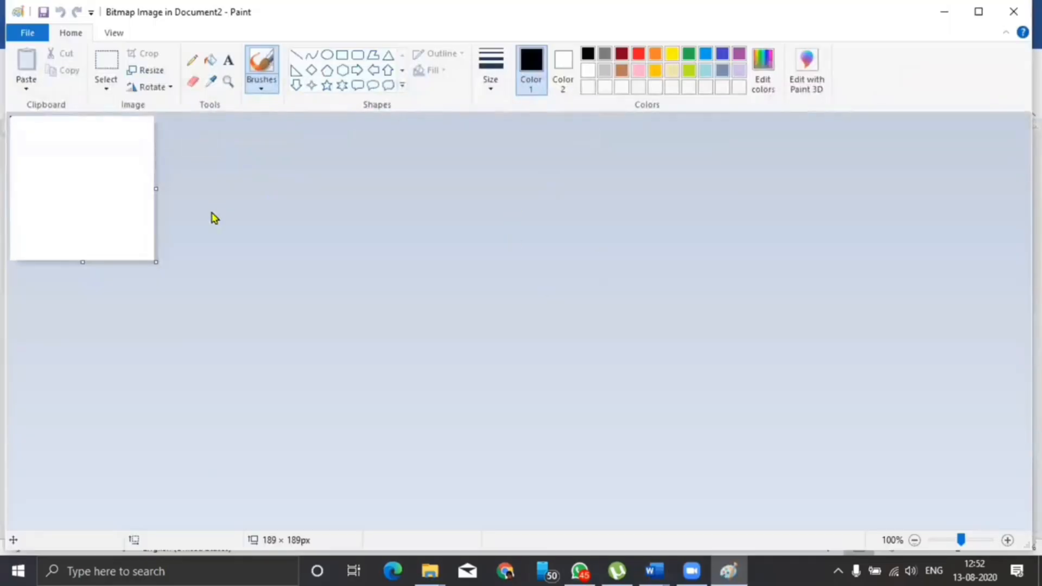
Resize the Paint canvas to 388×335 px and draw a thick red freehand signature
drag(156, 263, 307, 374)
click(496, 87)
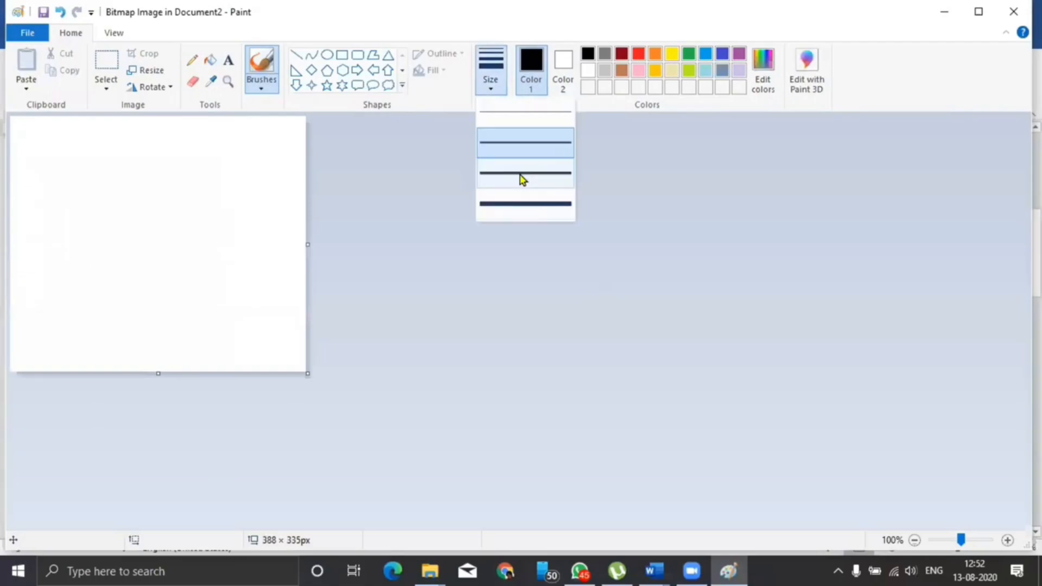
click(525, 202)
click(639, 57)
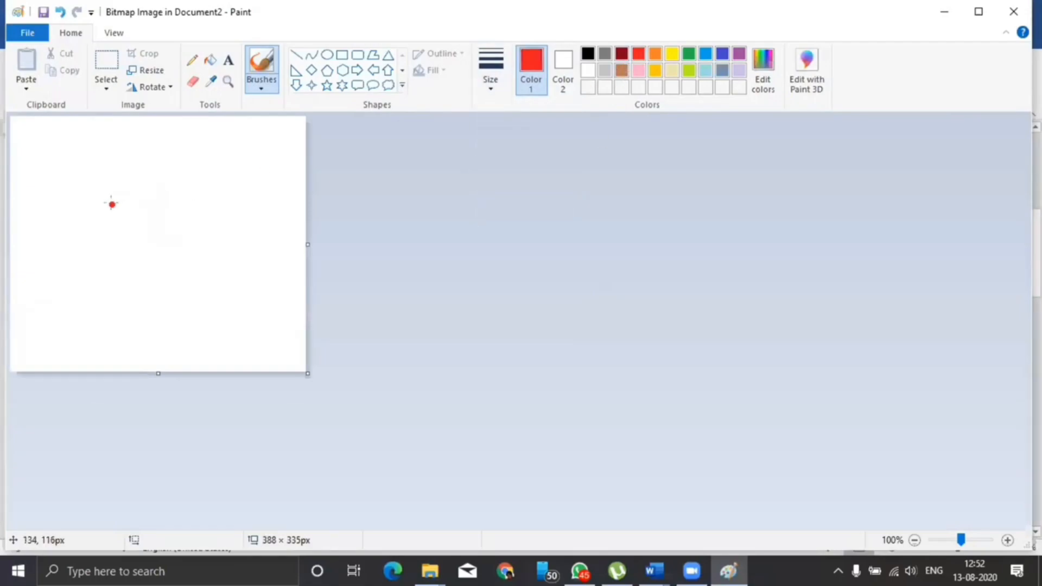
mouse_move(162, 173)
mouse_down()
mouse_move(140, 201)
mouse_move(177, 269)
mouse_up()
drag(150, 305, 289, 248)
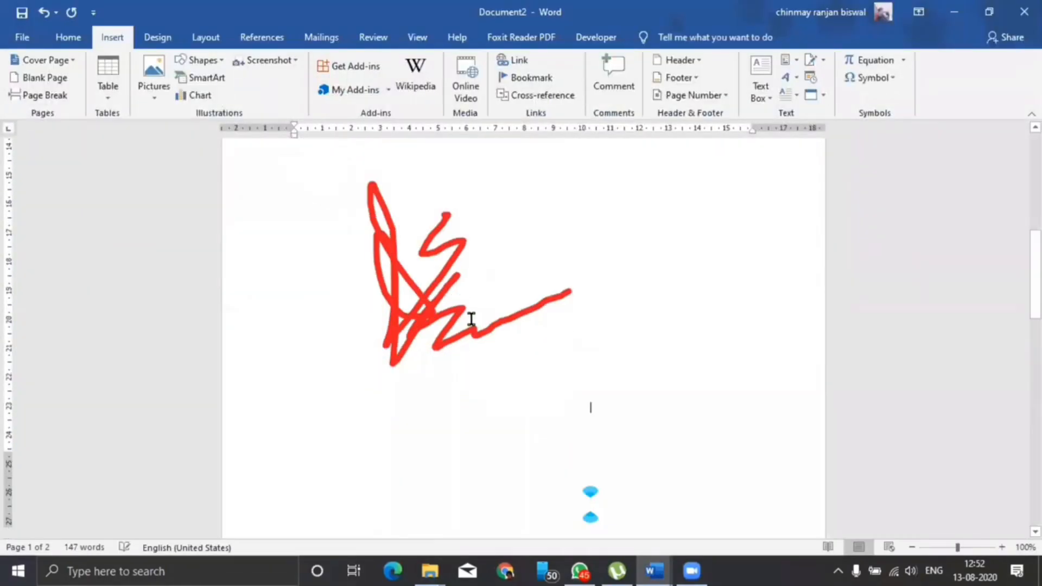
Shrink the red signature drawing by dragging its corner handle
scroll(461, 272, up, 3)
click(509, 317)
scroll(529, 347, down, 6)
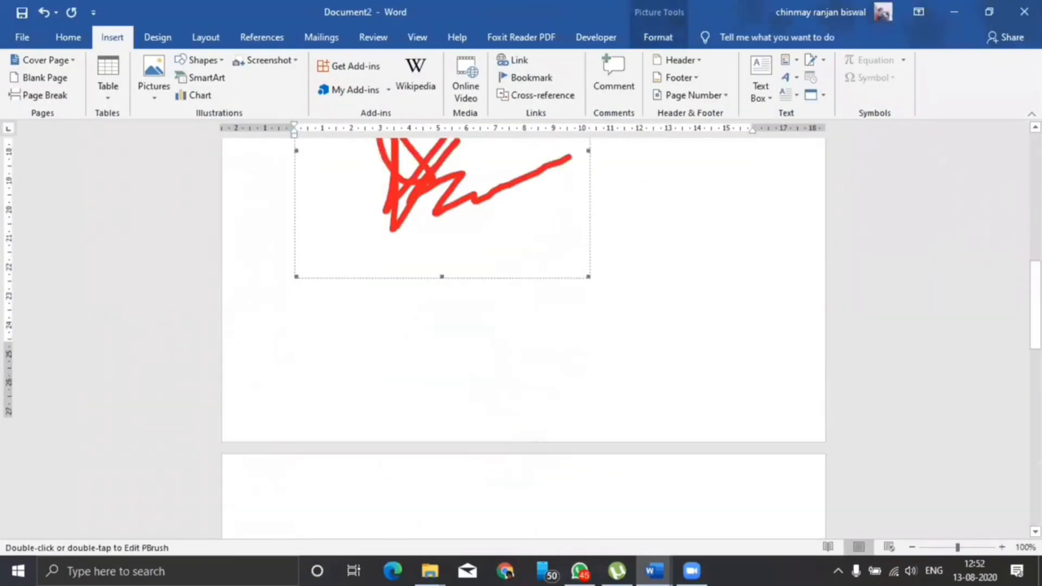
scroll(619, 363, up, 3)
scroll(461, 380, up, 3)
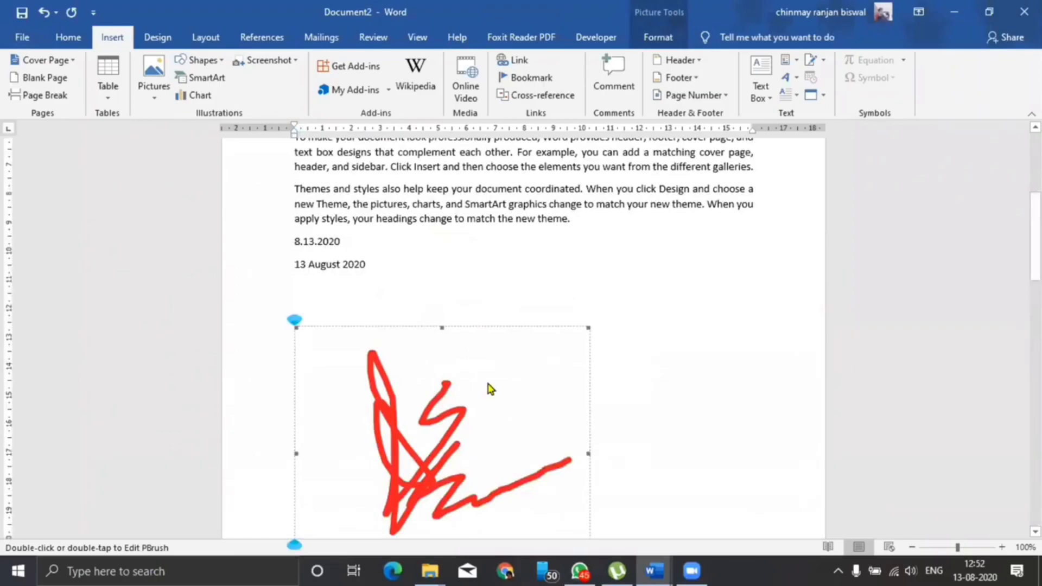
scroll(488, 389, down, 3)
mouse_move(585, 432)
mouse_down()
mouse_move(451, 293)
mouse_move(454, 319)
mouse_up()
click(564, 302)
Delete the red signature drawing from the letter
scroll(575, 307, up, 4)
scroll(575, 307, down, 3)
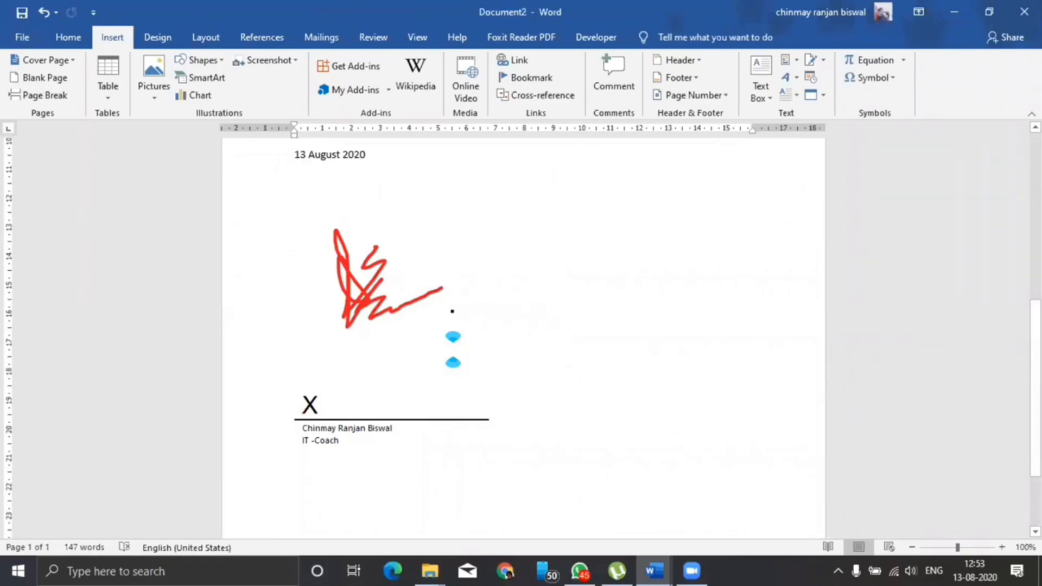
click(363, 297)
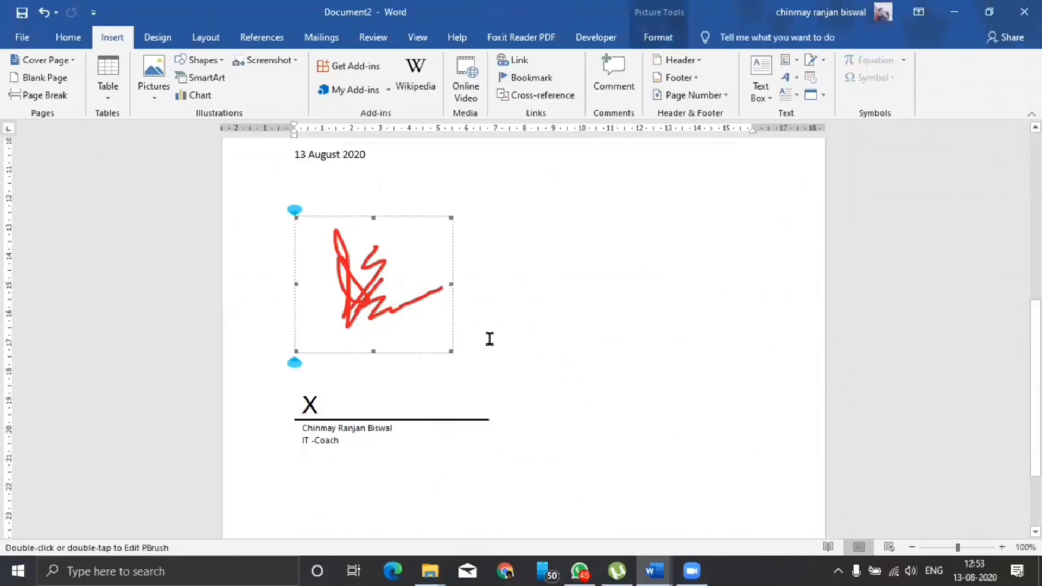
key(Delete)
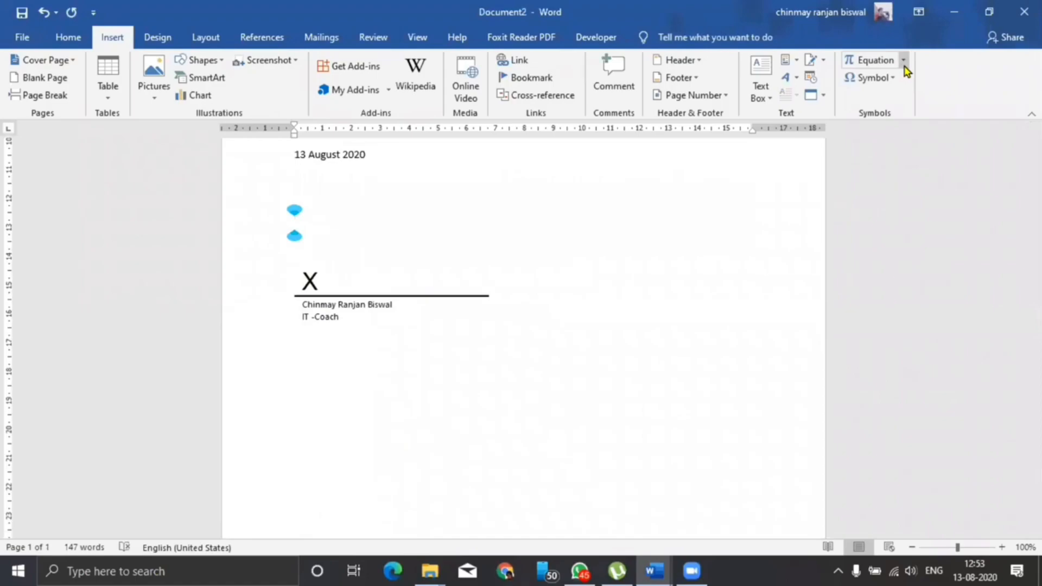
Insert a blank equation and enter 6 with the stacked fraction 8/5, followed by + 6
click(903, 60)
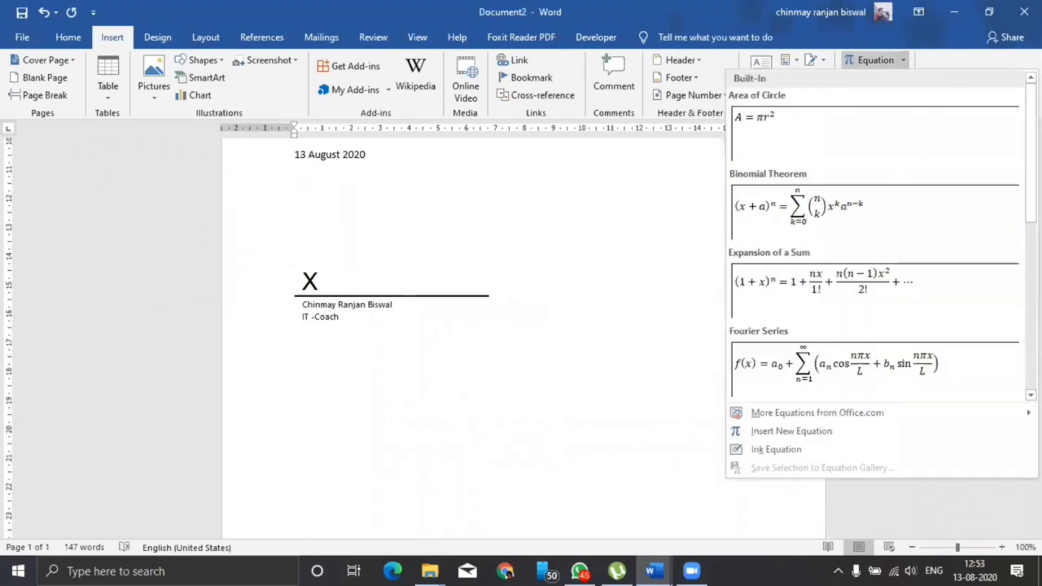
scroll(876, 380, down, 3)
click(792, 431)
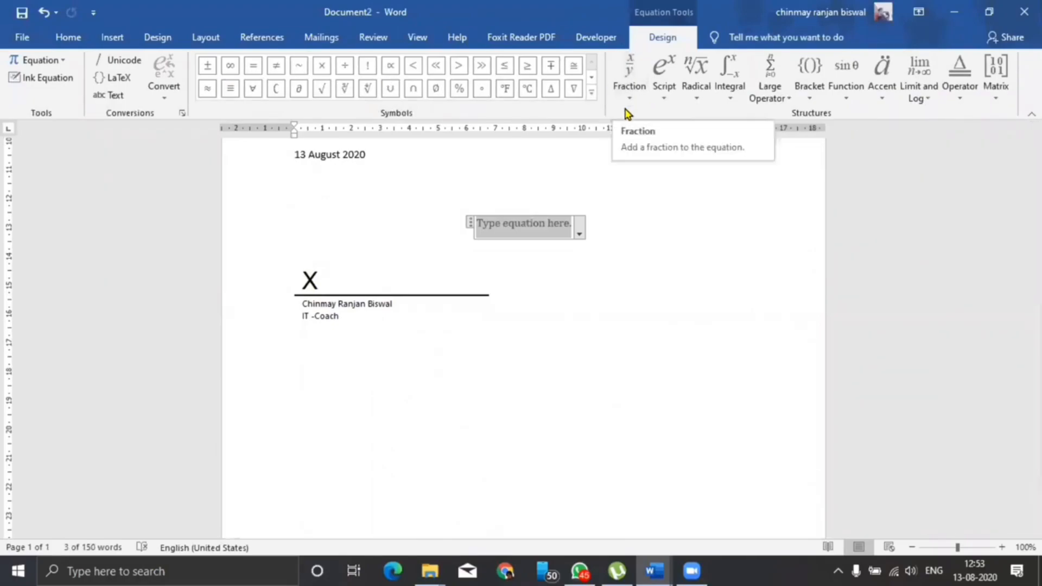
text(6)
click(628, 109)
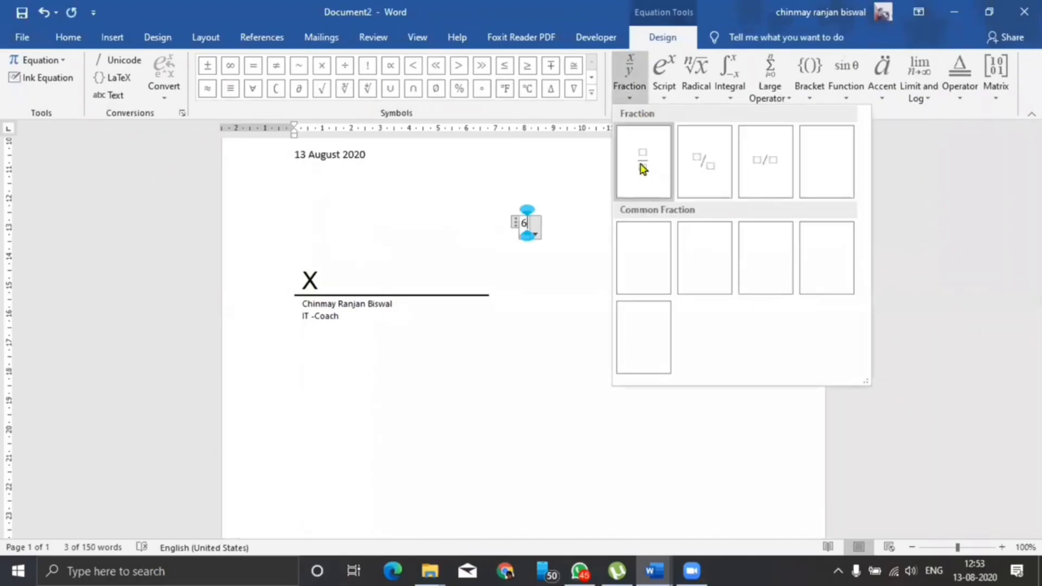
click(644, 167)
text(8)
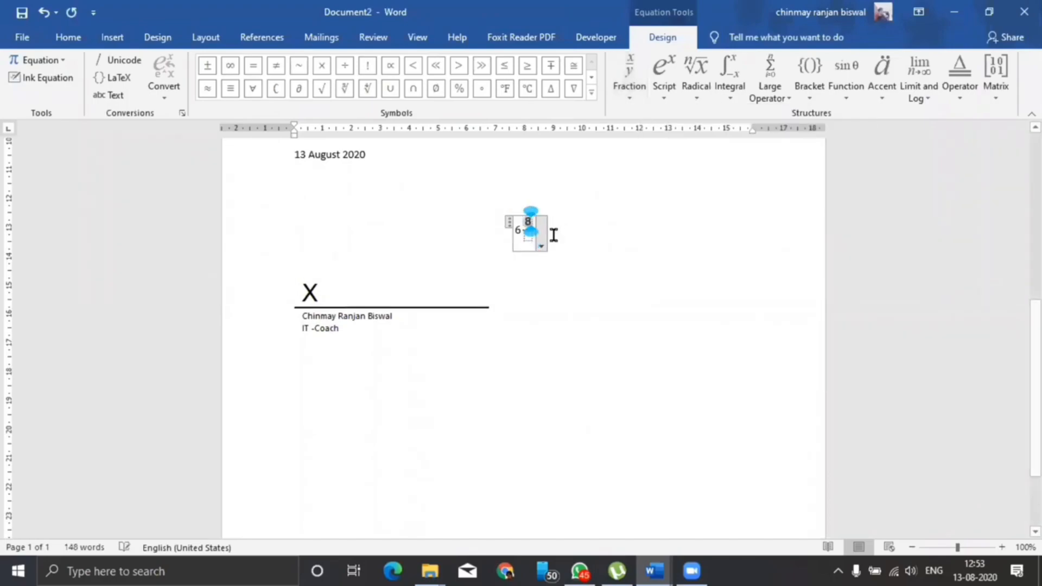
click(526, 237)
text(5)
click(587, 255)
text(+ 6)
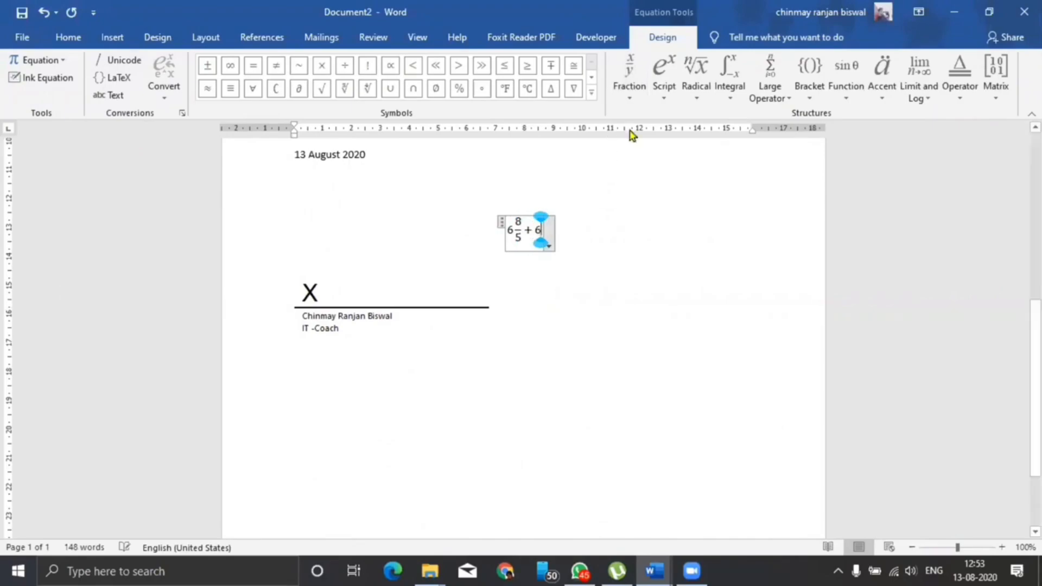
Add the second fraction 8/6, remove the stray =, and end the equation with =?
click(636, 96)
click(640, 159)
text(8/)
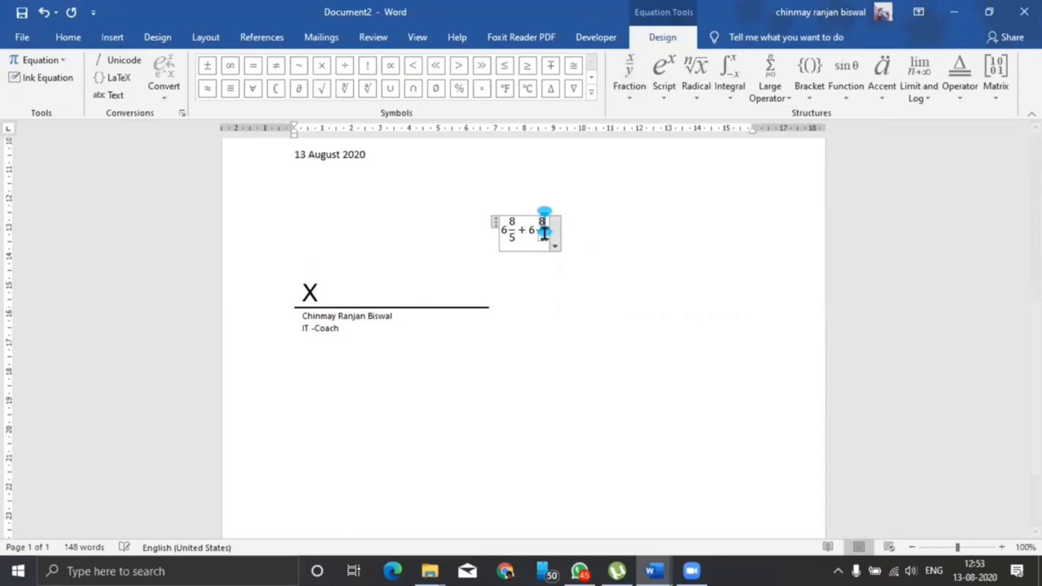
key(Down)
text(6)
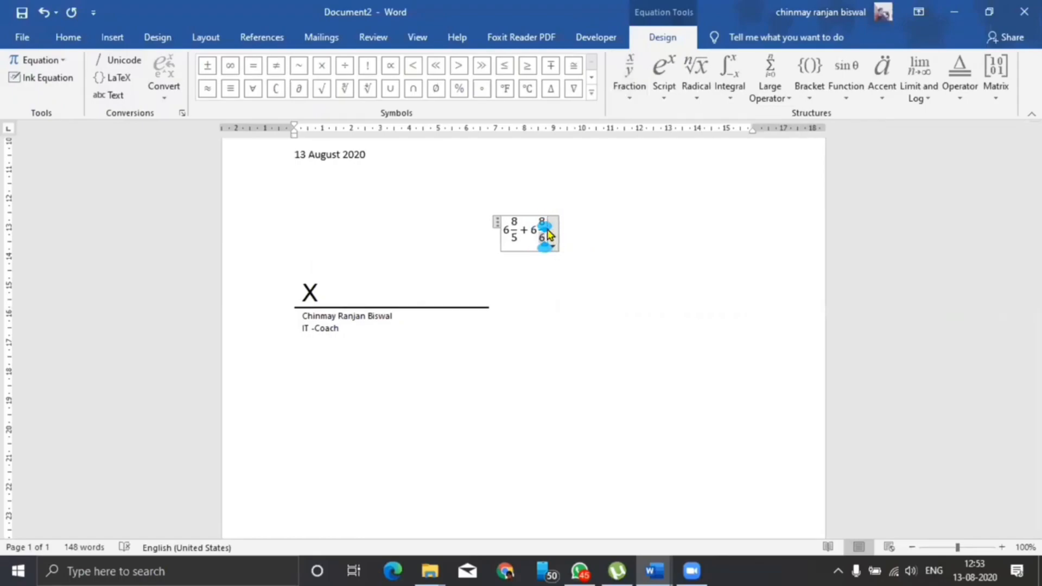
key(Up)
key(Down)
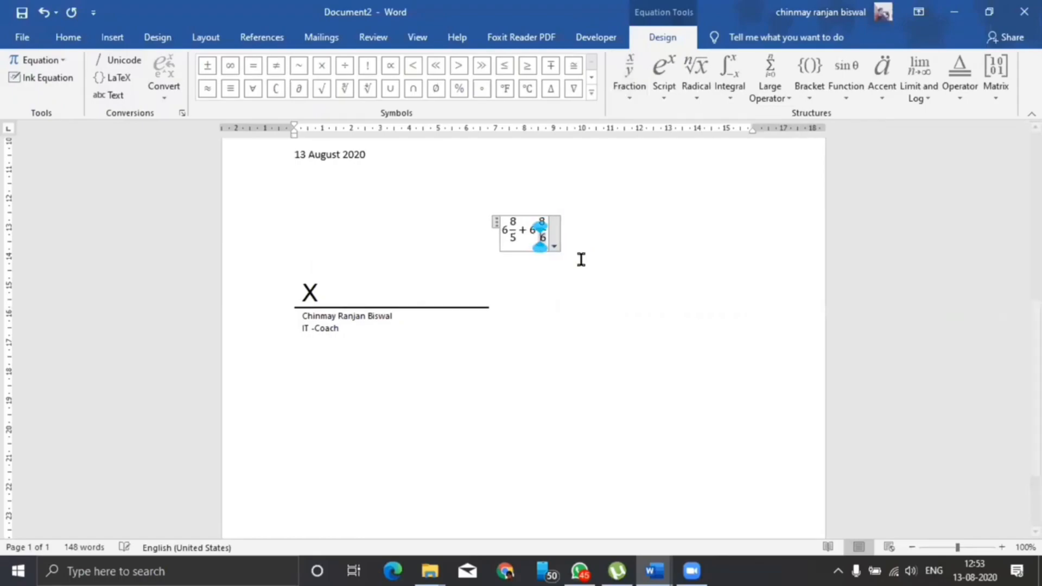
text(=)
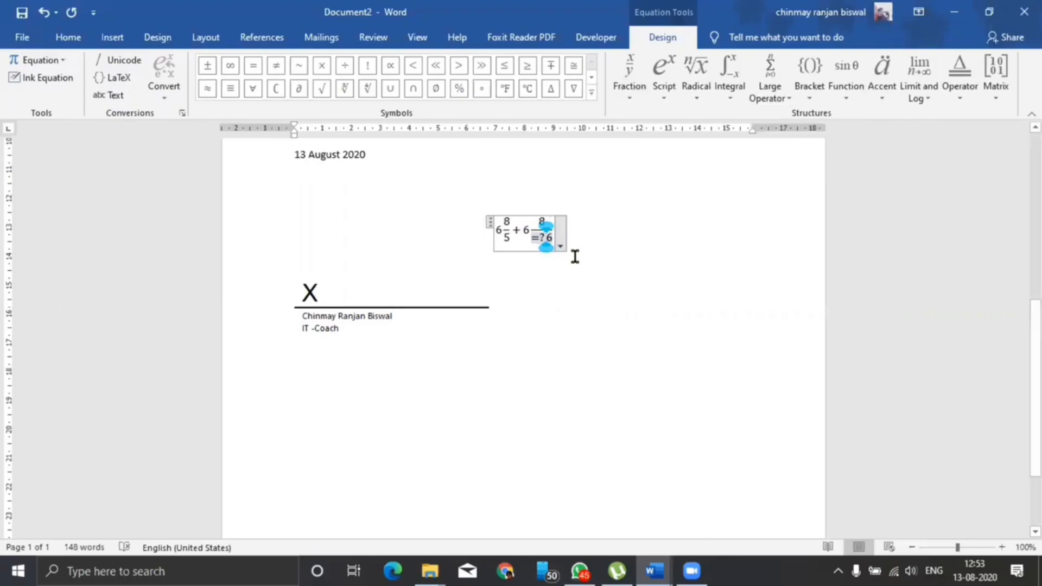
key(BackSpace)
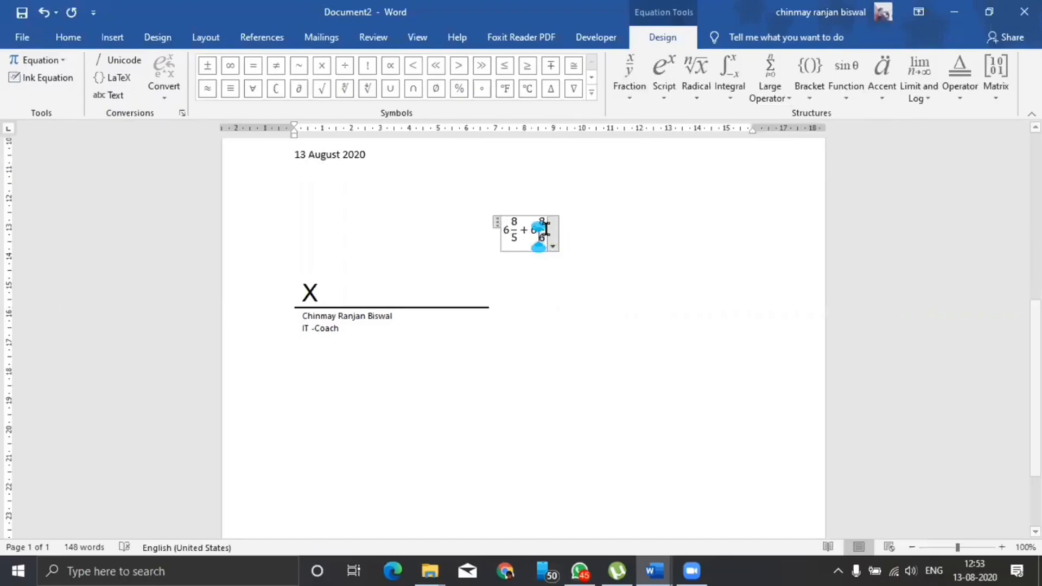
key(Right)
text(=?)
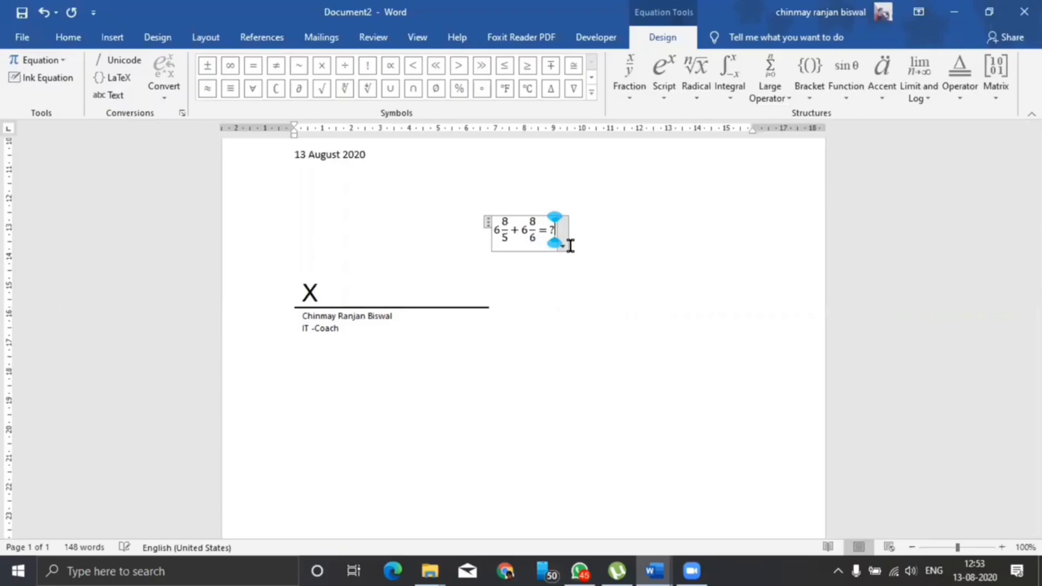
click(489, 342)
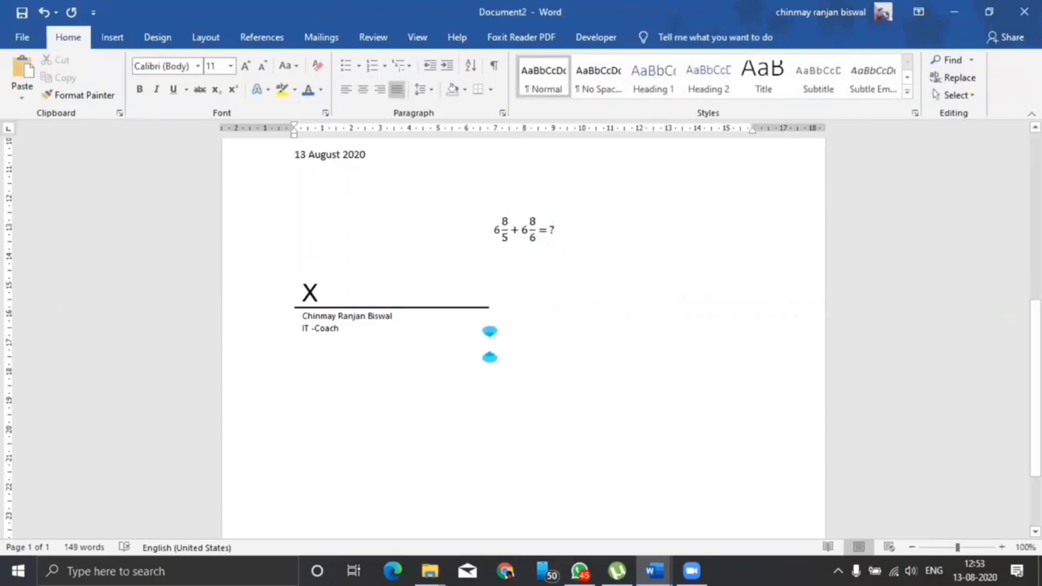
Delete the signature line from the letter
click(572, 229)
click(543, 277)
scroll(409, 344, down, 3)
click(333, 282)
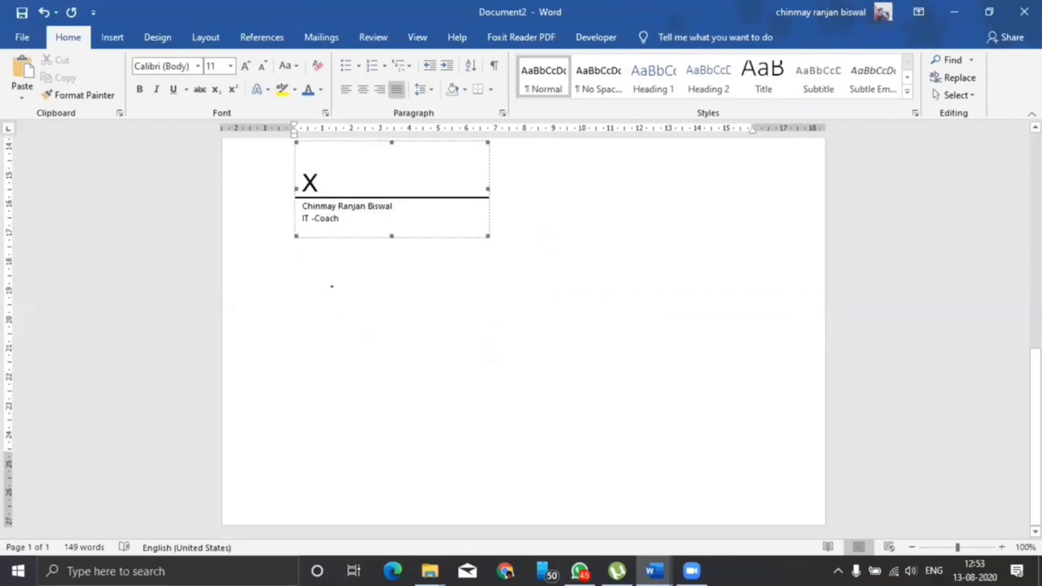
key(Delete)
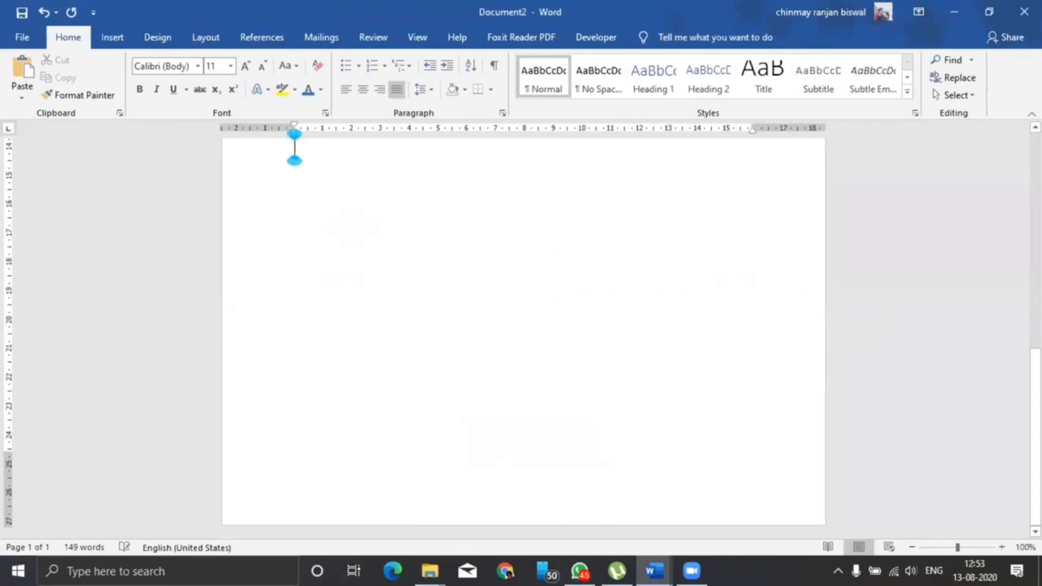
Select all the remaining letter text with Ctrl+A and delete it
scroll(483, 297, up, 11)
key(ctrl+a)
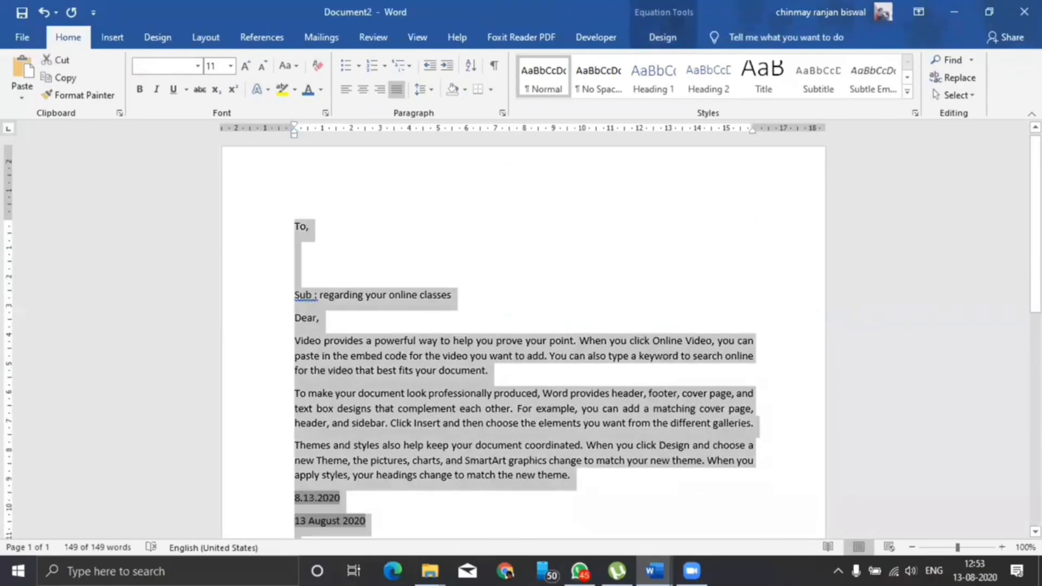
key(Delete)
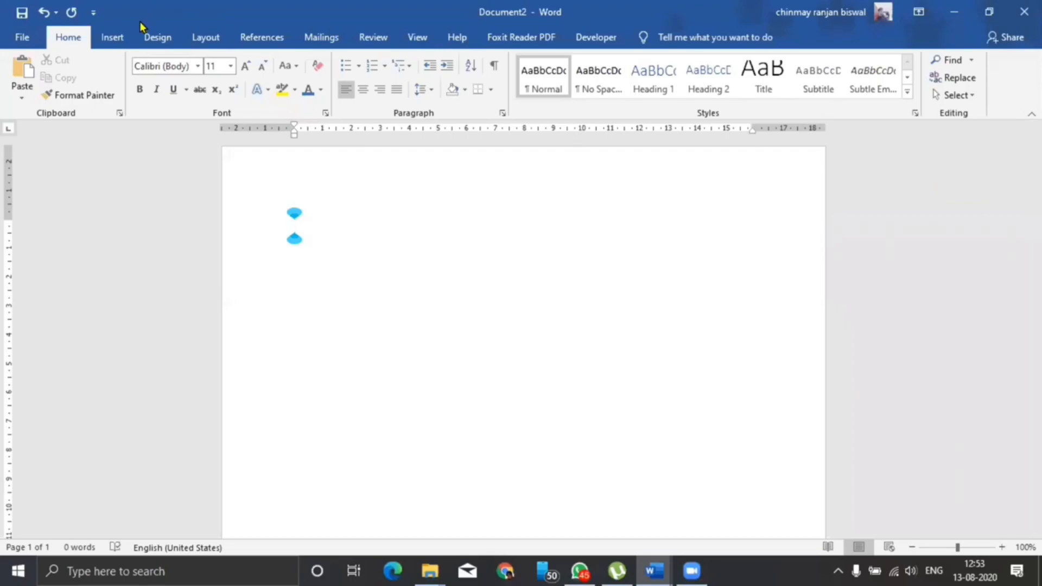
click(112, 36)
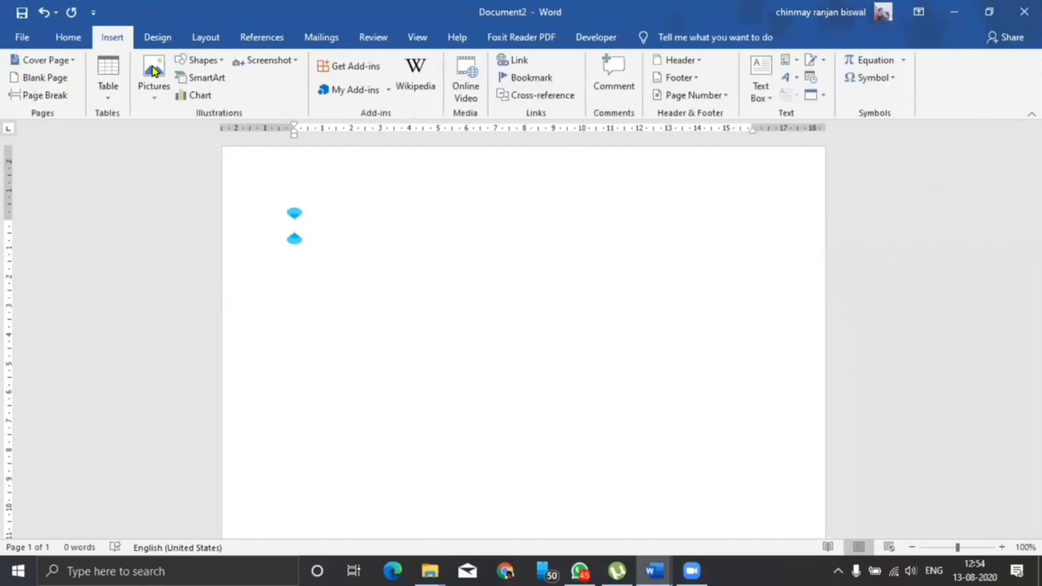
click(894, 85)
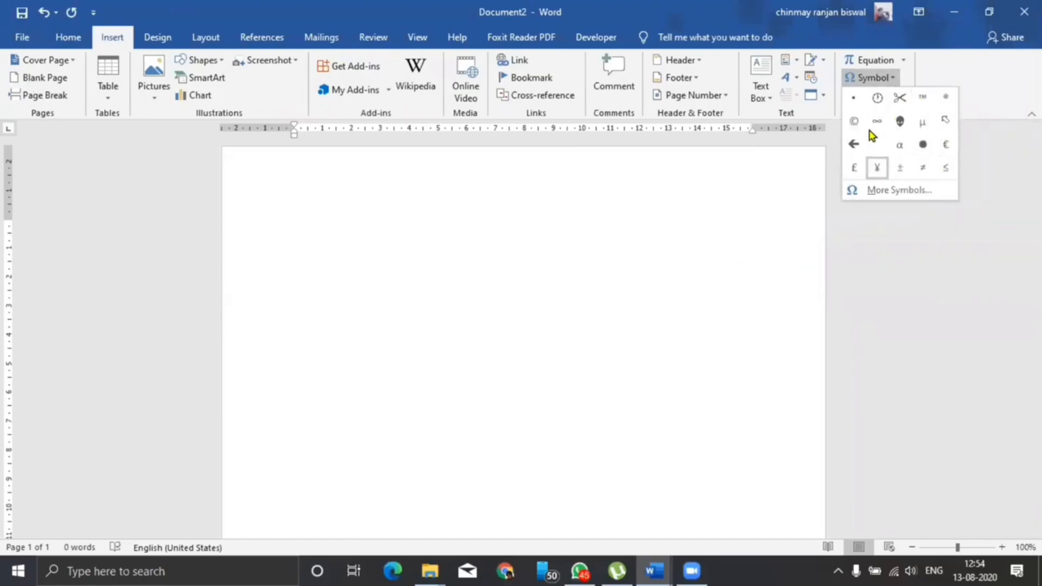
click(898, 191)
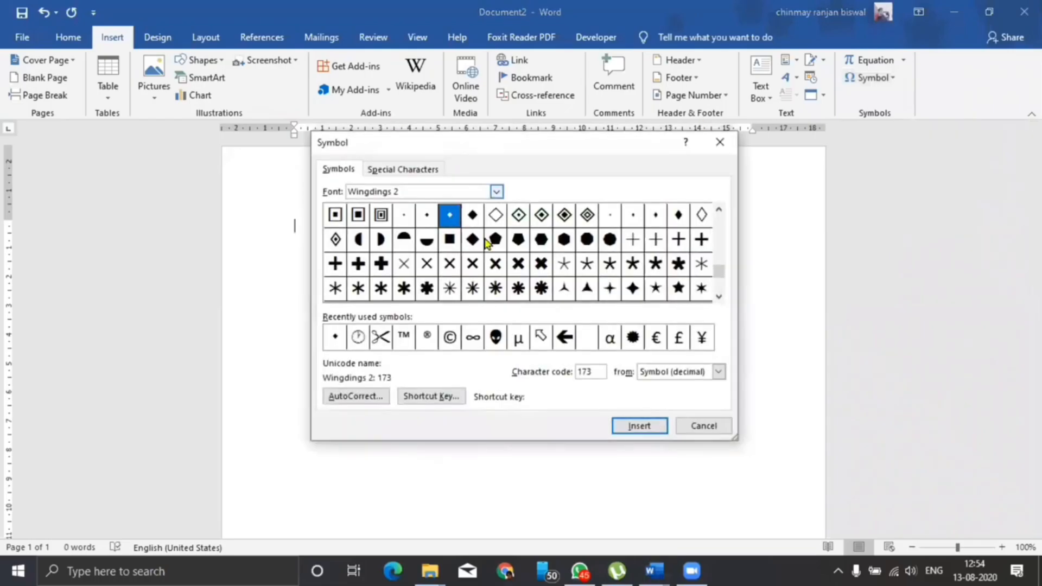
click(718, 297)
click(718, 296)
click(718, 212)
click(717, 212)
click(718, 212)
click(718, 212)
click(717, 212)
click(717, 212)
click(718, 211)
click(717, 212)
click(717, 212)
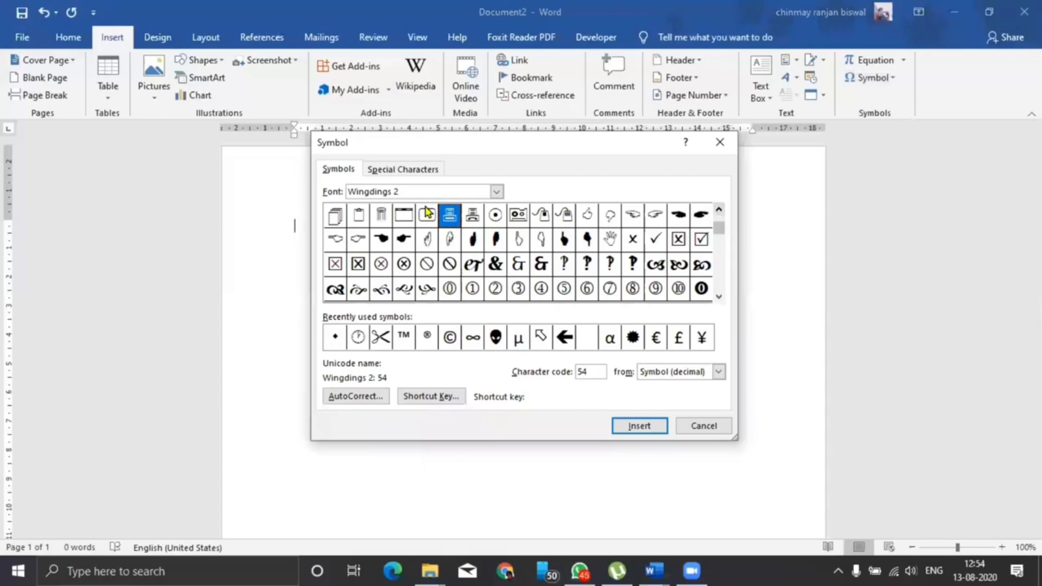
click(703, 425)
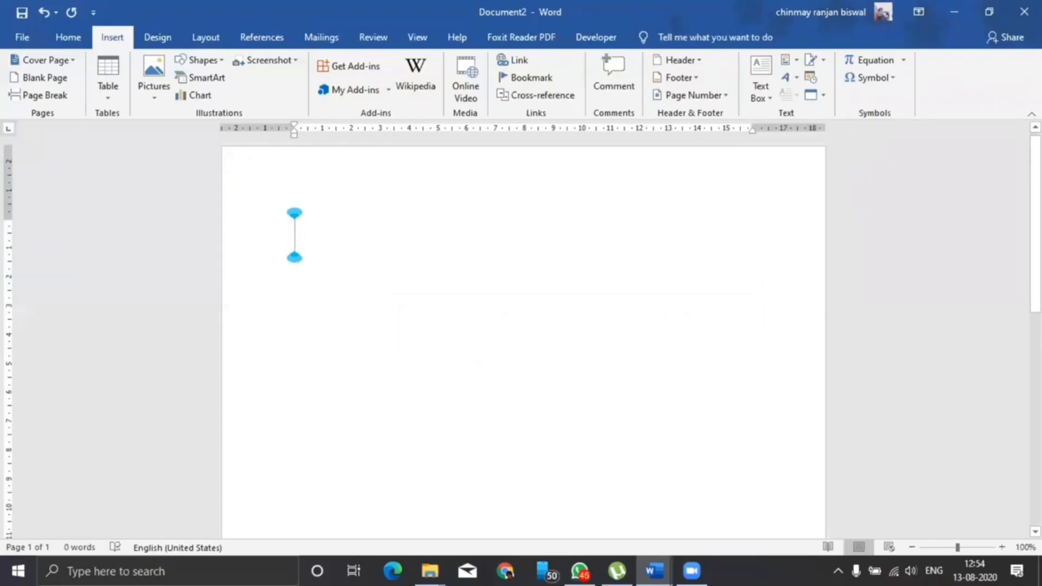
Type 'Britannia ©', then ® and ™ on their own lines via the (c), (r), (tm) AutoCorrect codes
text(Britannia)
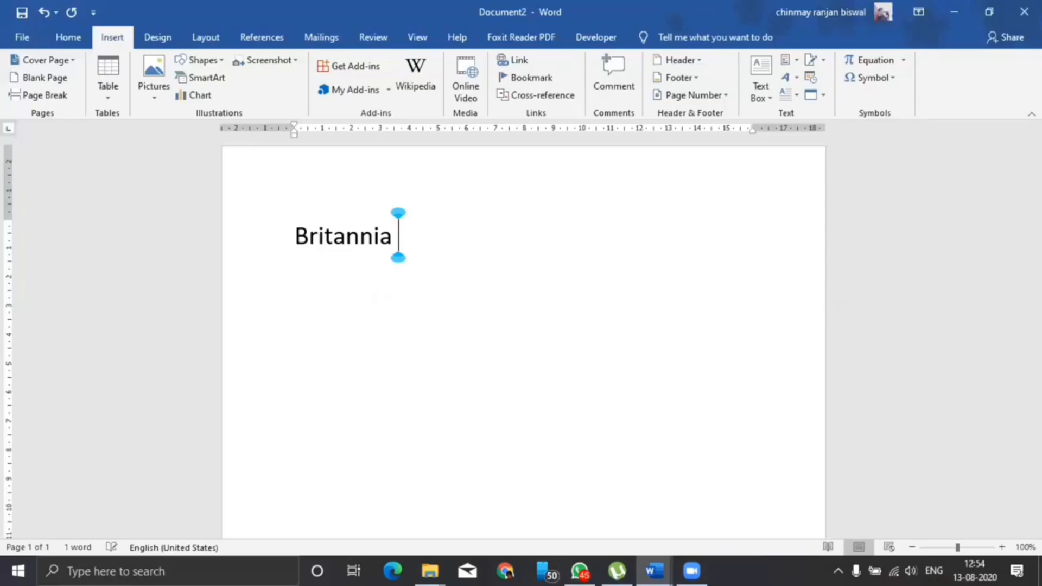
text((c))
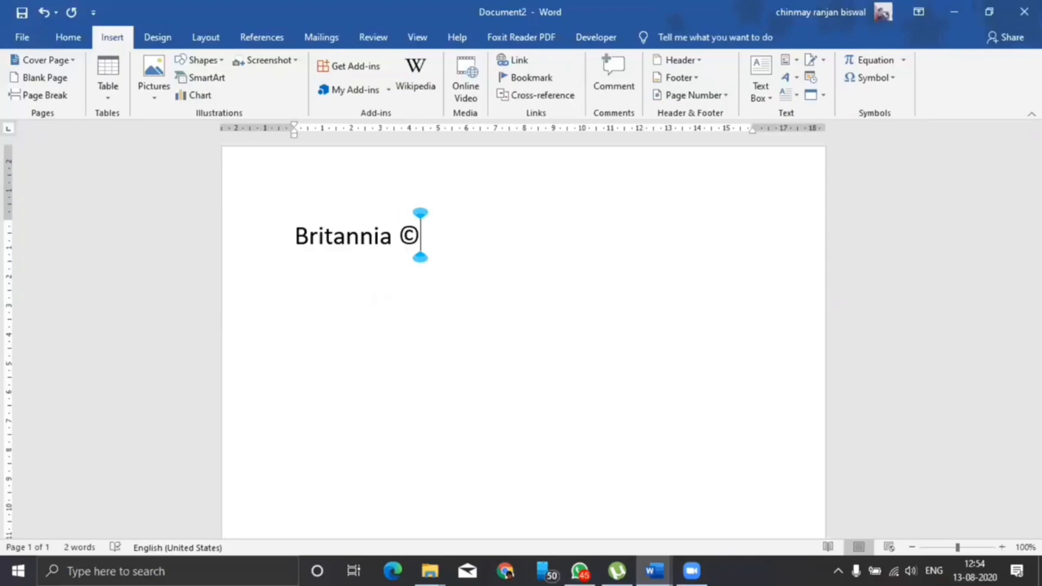
key(Return)
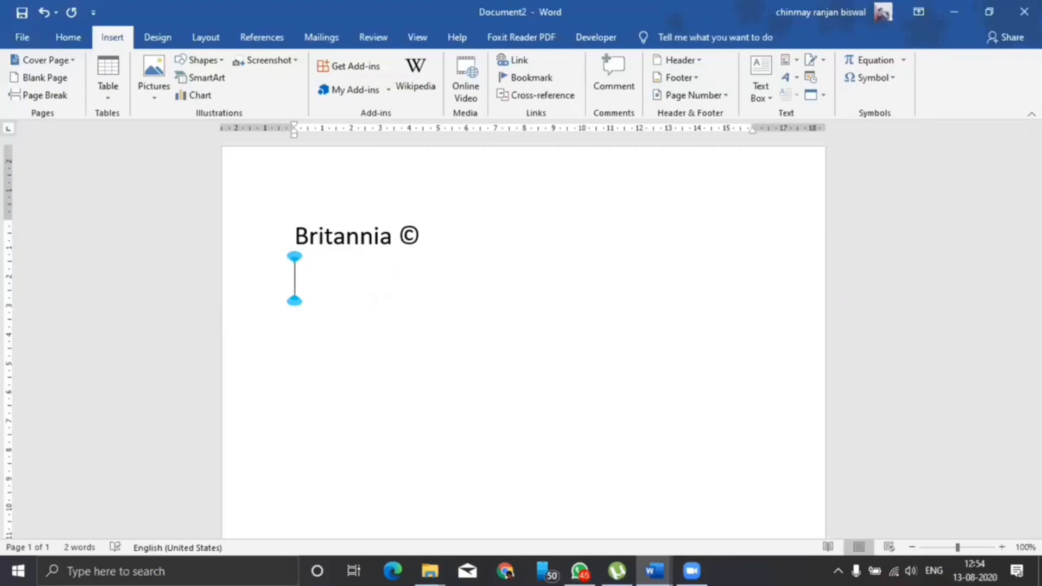
text(())
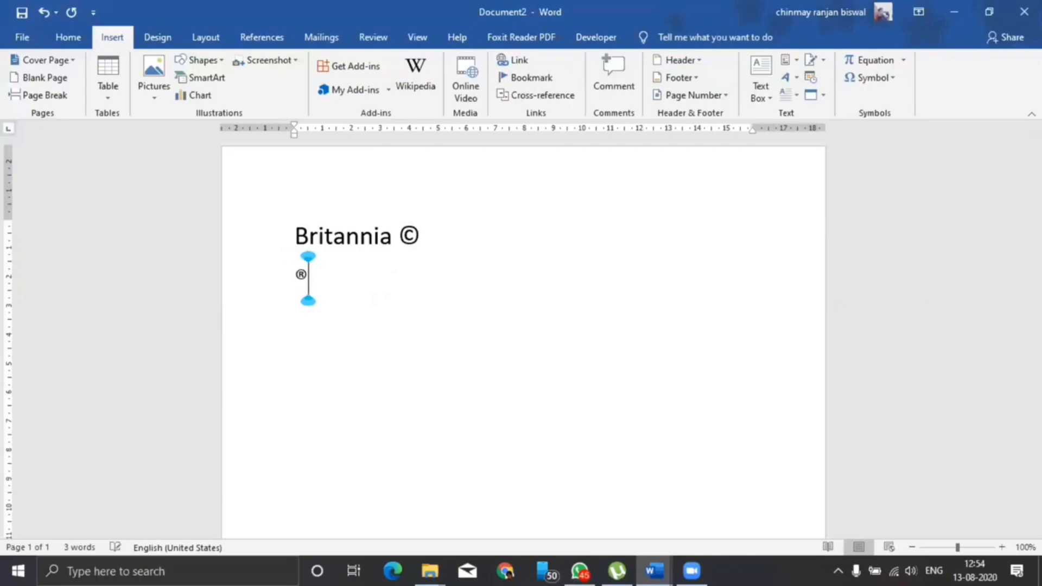
key(Return)
text((tm))
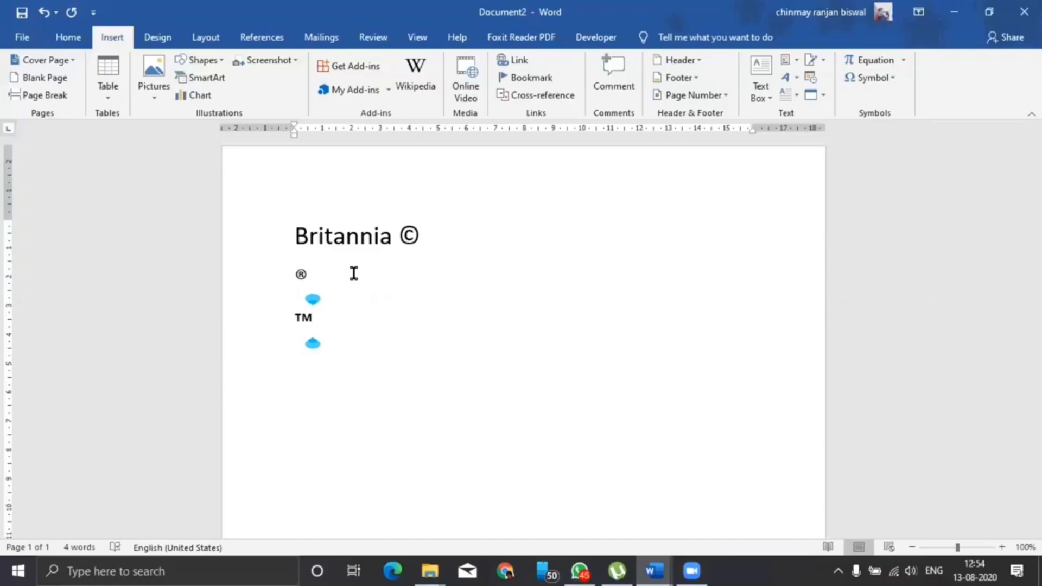
key(Return)
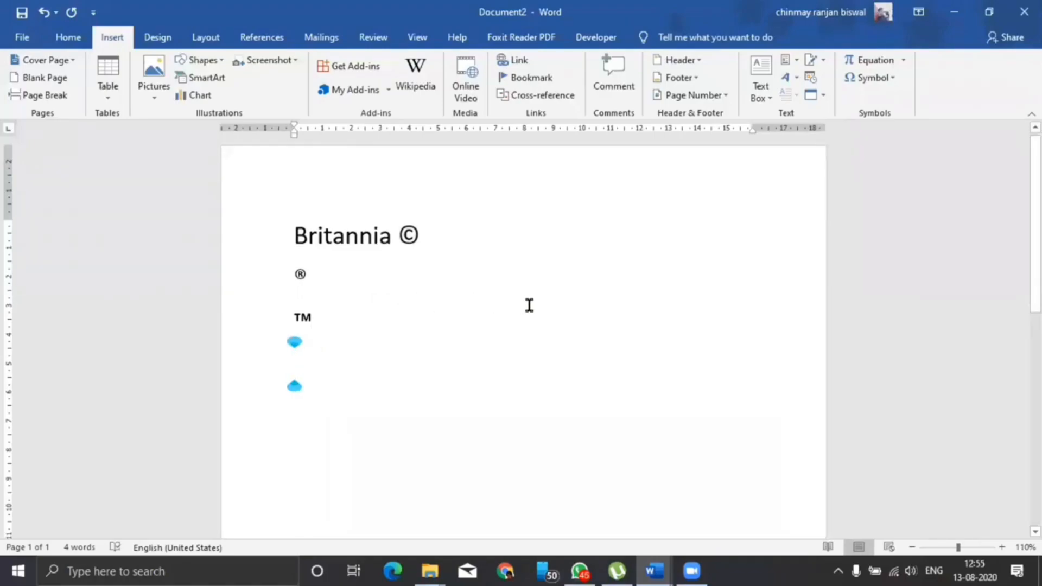
ctrl+scroll(529, 305, up, 1)
Delete the Britannia and symbol lines, leaving the page empty
drag(296, 317, 260, 212)
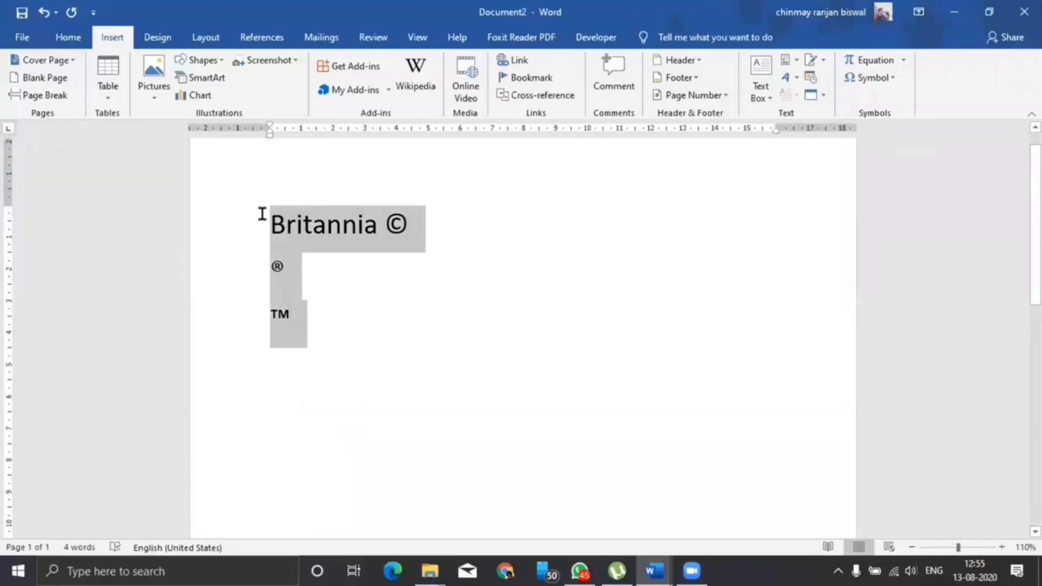
key(BackSpace)
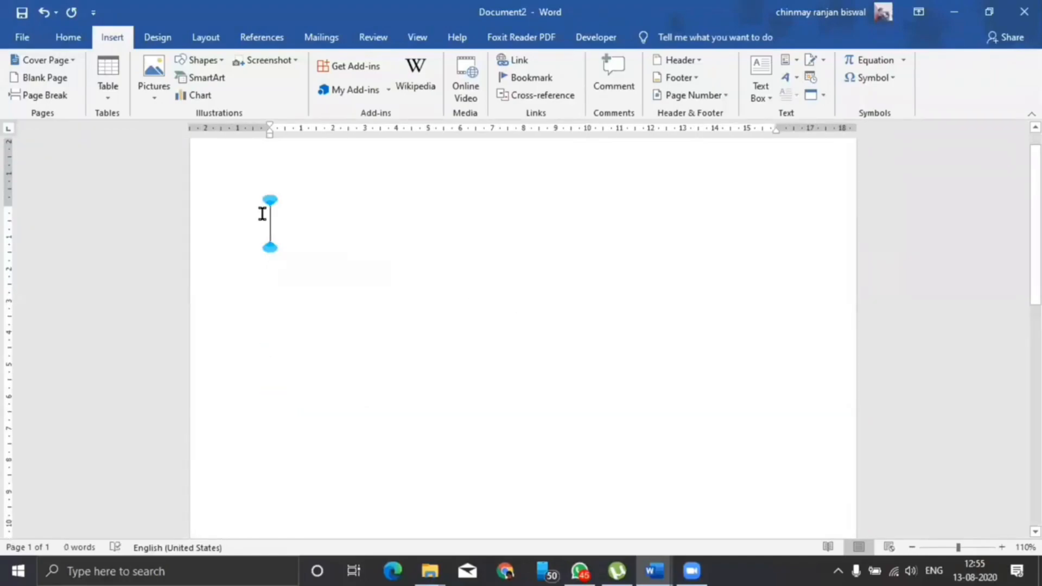
text(()
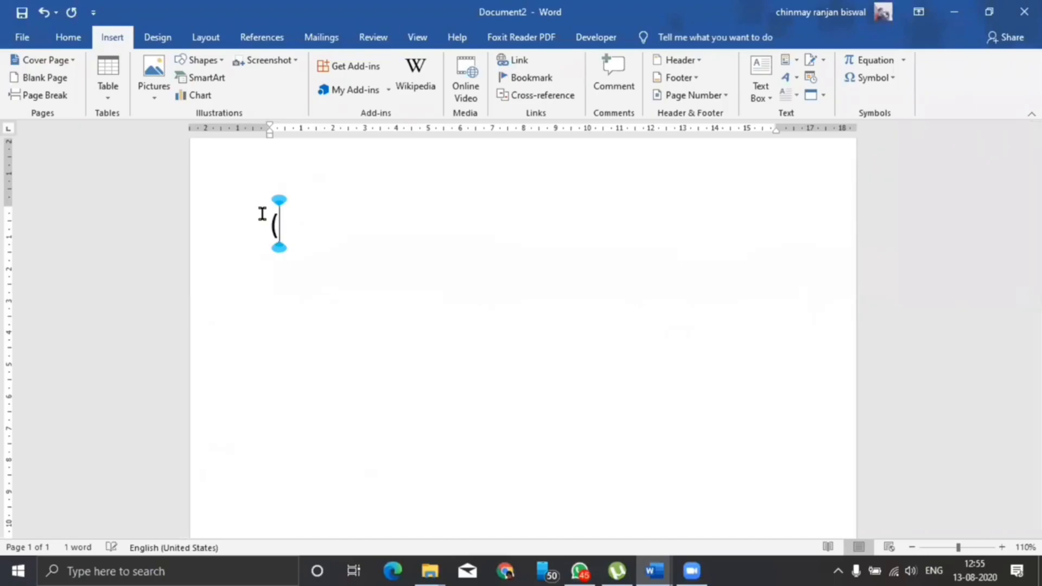
text(c))
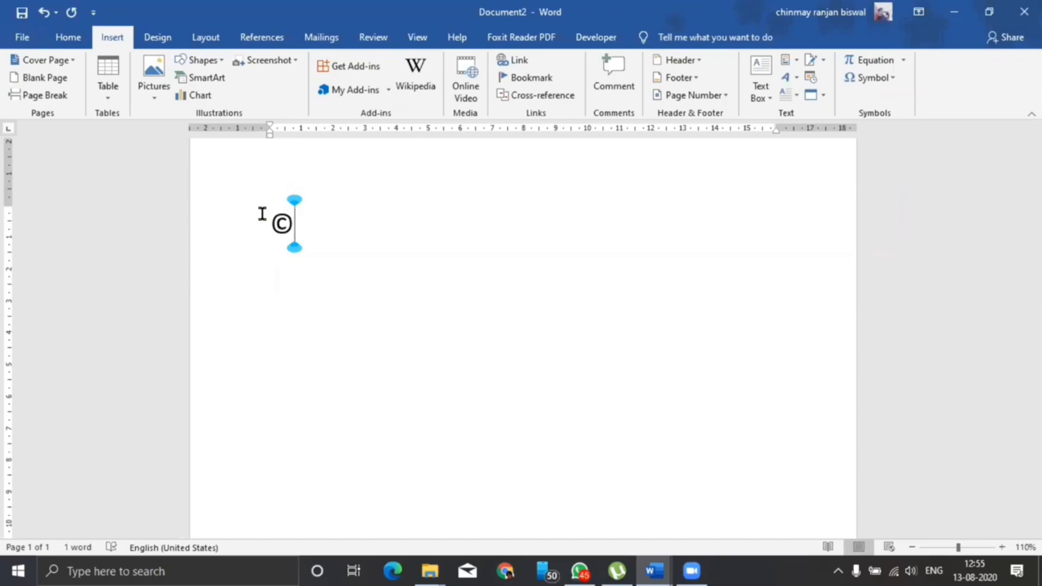
key(BackSpace)
key(BackSpace)
key(BackSpace)
key(BackSpace)
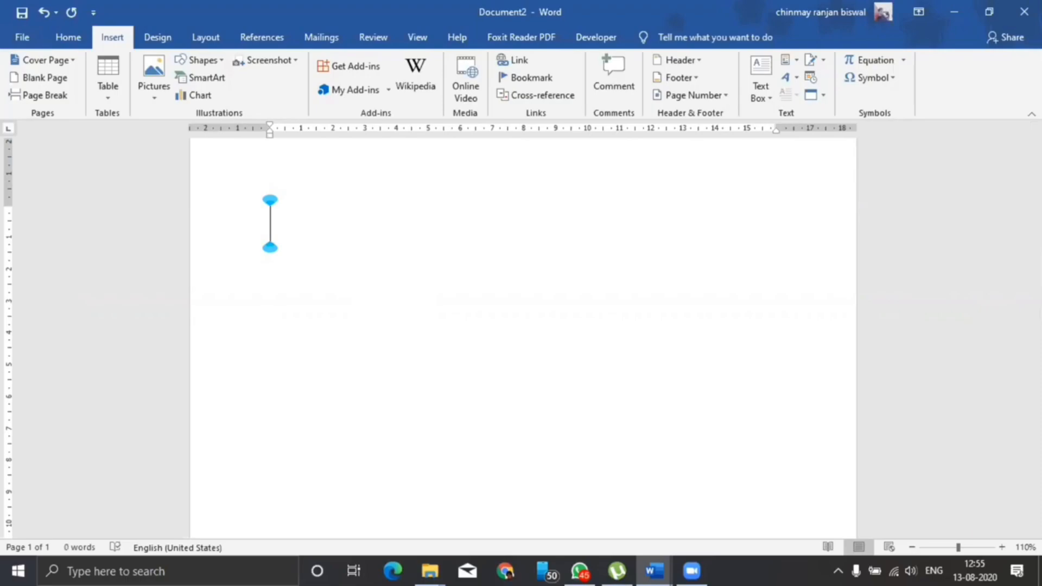
Retype ©, ® and ™ on separate lines using (c), (r) and (tm), adding an empty line below
text(()
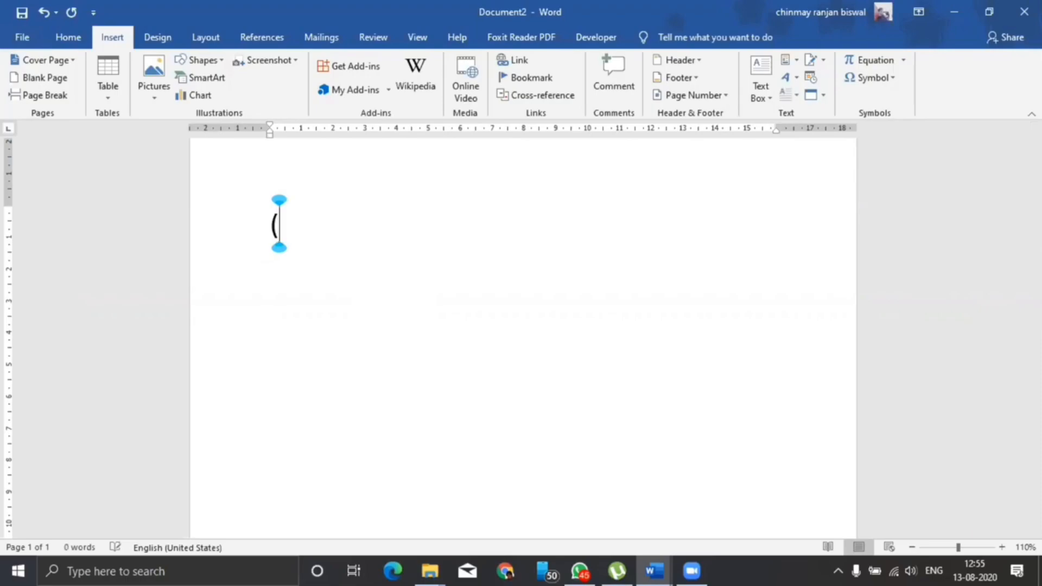
text(c))
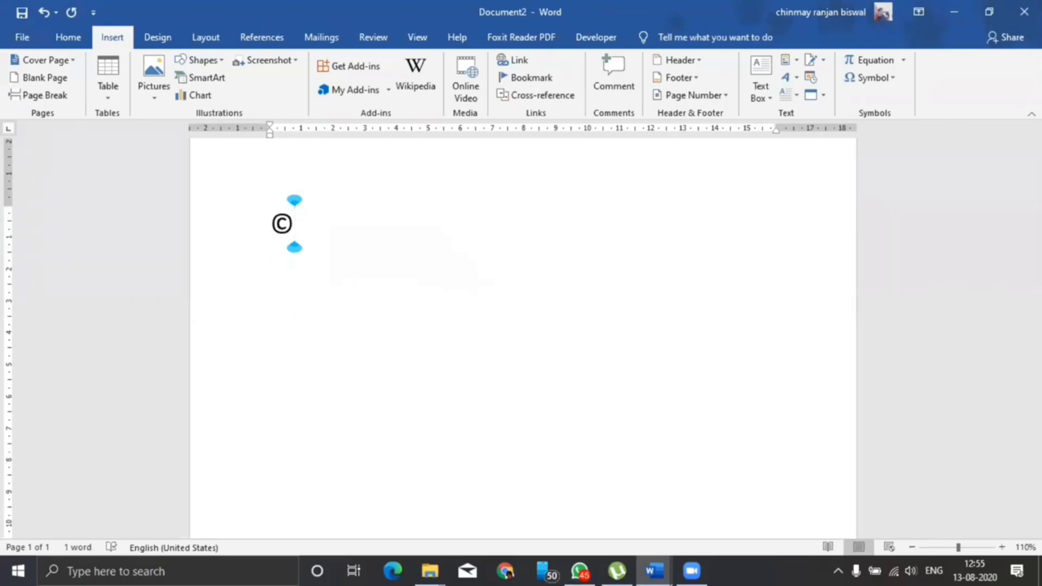
key(Return)
text((r)
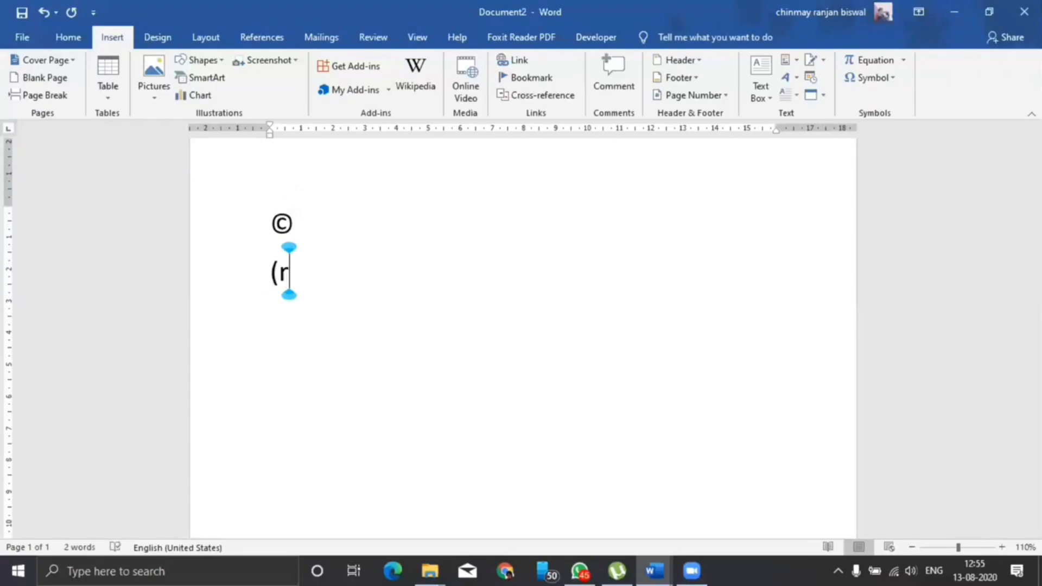
text())
key(Return)
text(()
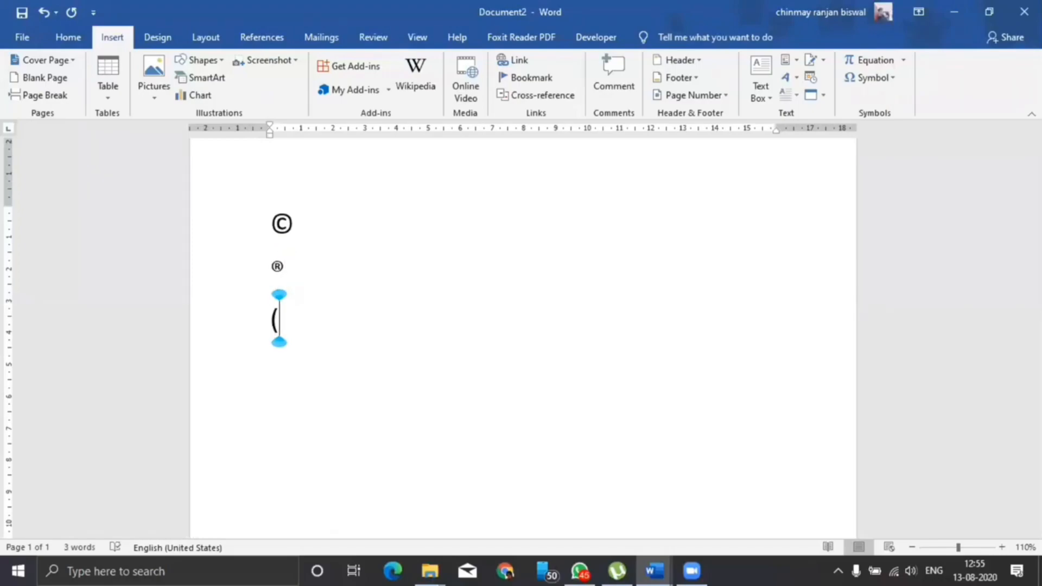
text(tm))
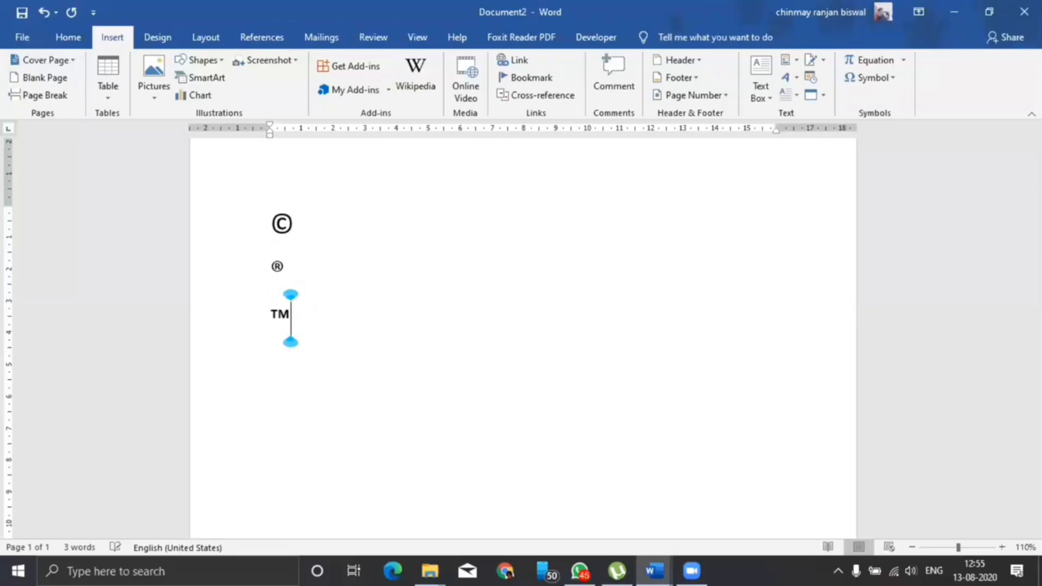
key(Return)
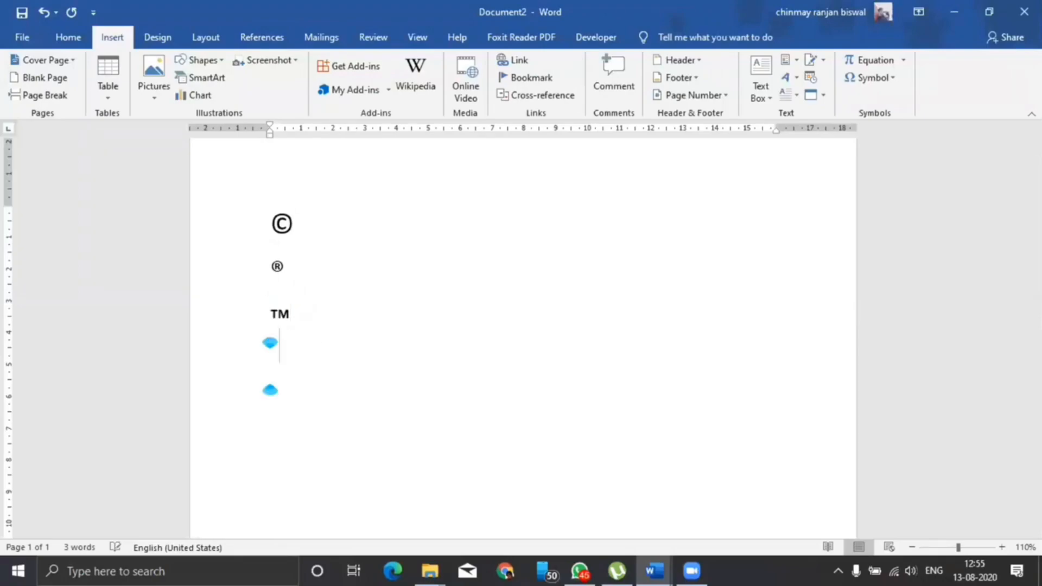
scroll(373, 272, down, 1)
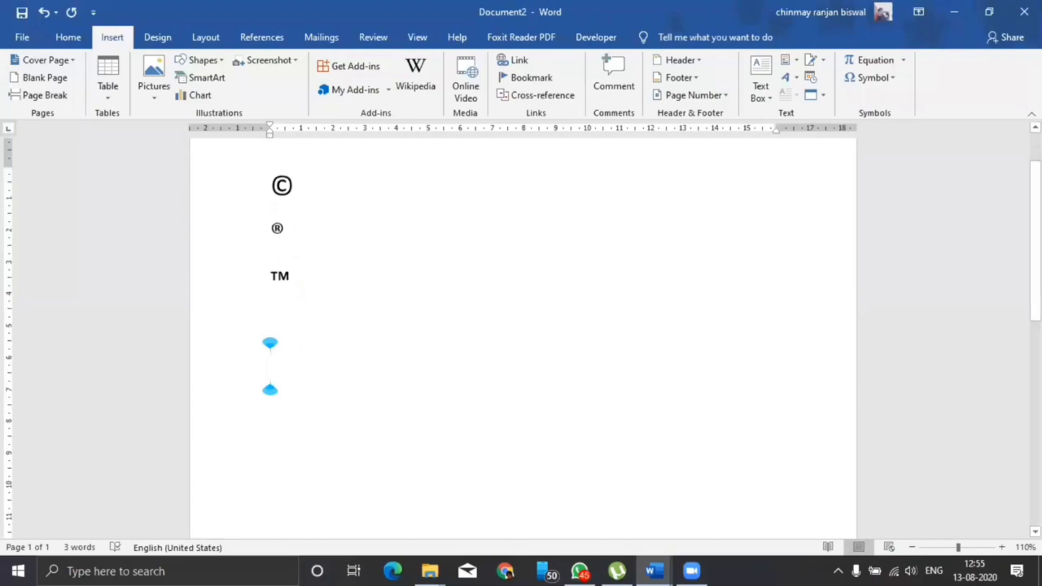
scroll(523, 272, down, 1)
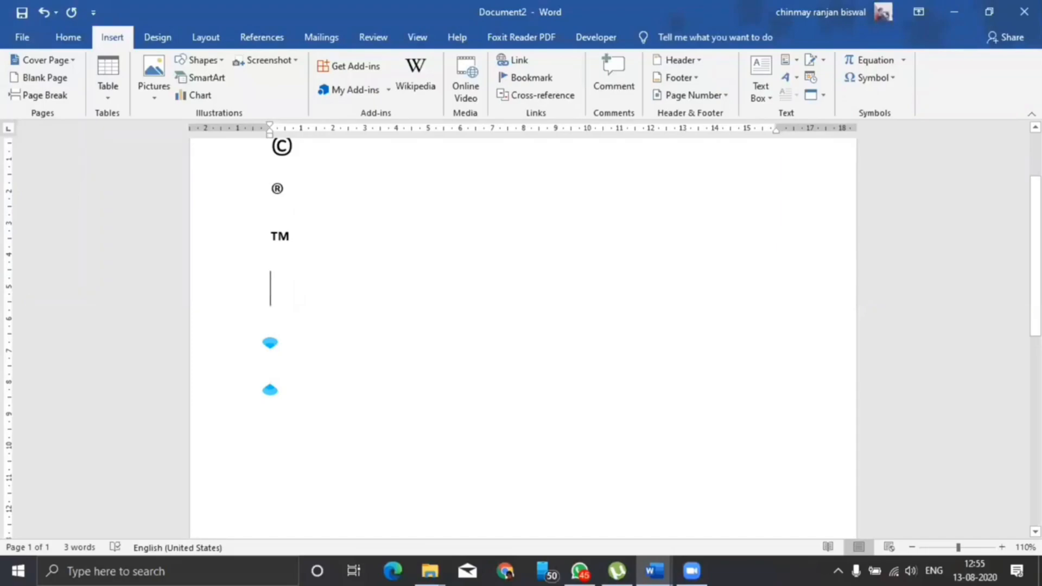
Convert code 20b9 with Alt+X into ₹ and enter the amount ₹ 20552.00
key(Delete)
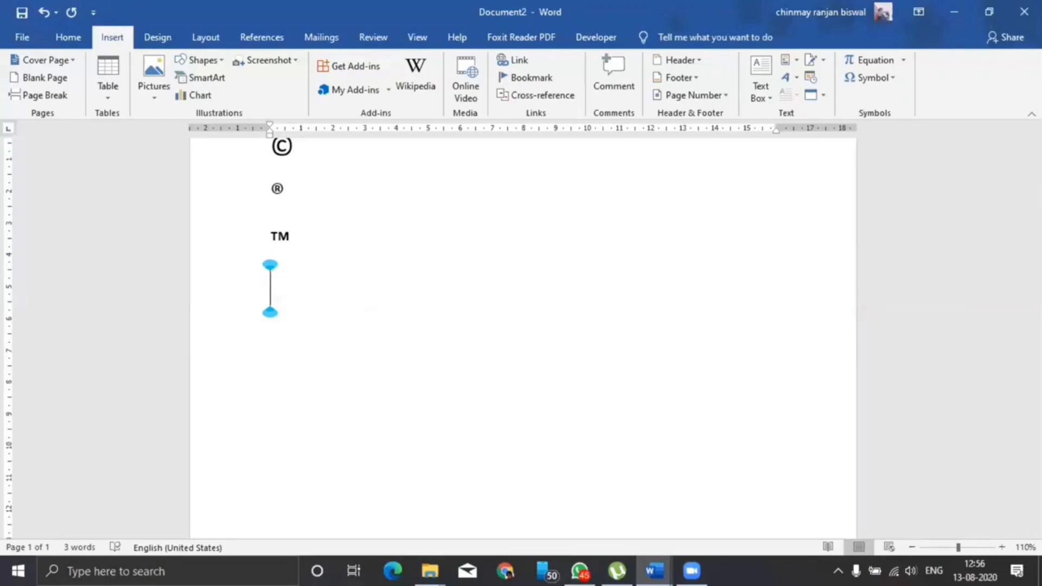
text(20b9)
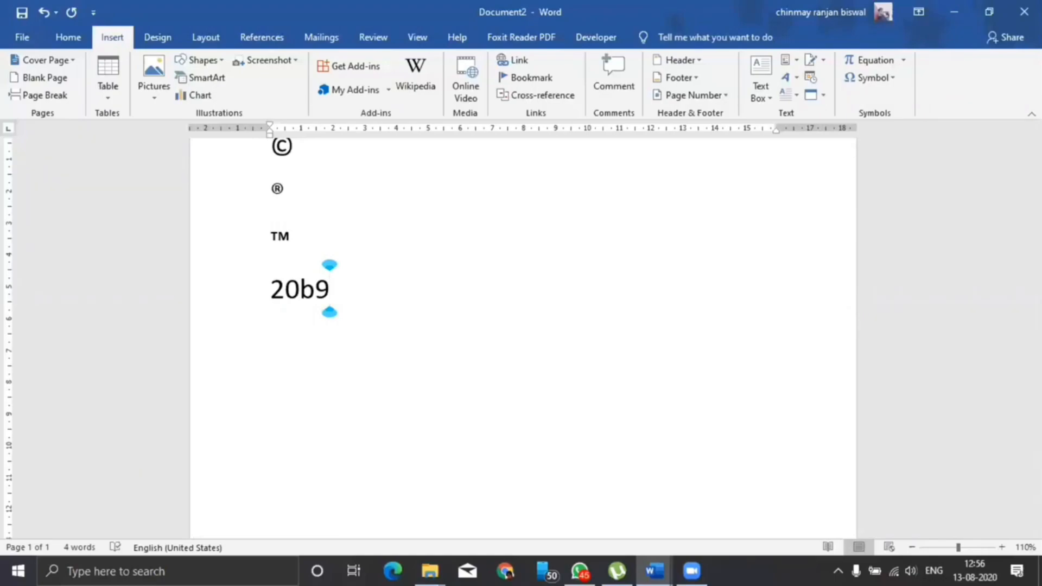
key(shift+Left)
key(shift+Left)
key(shift+Left)
key(shift+Left)
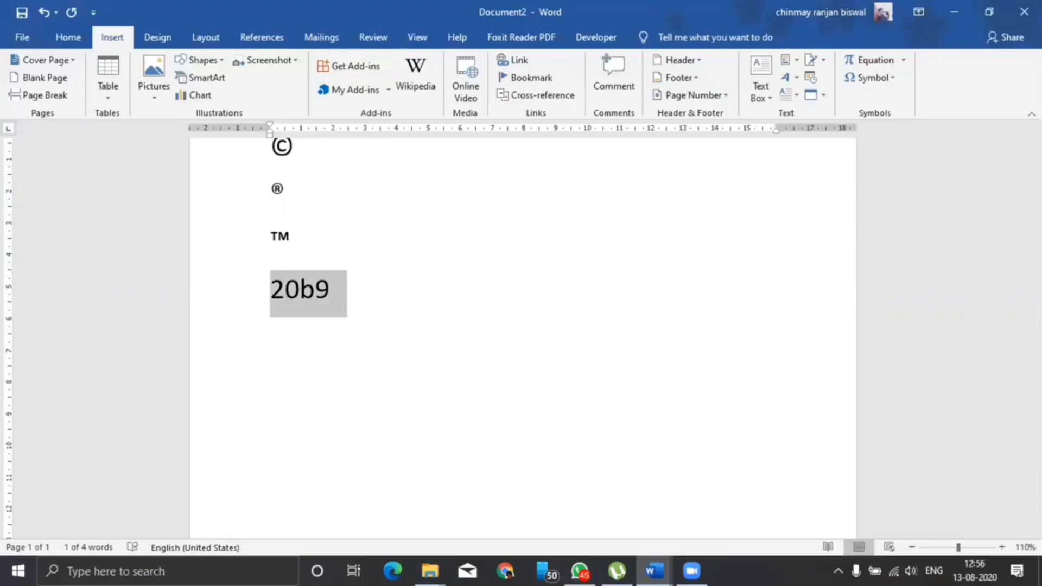
key(alt+x)
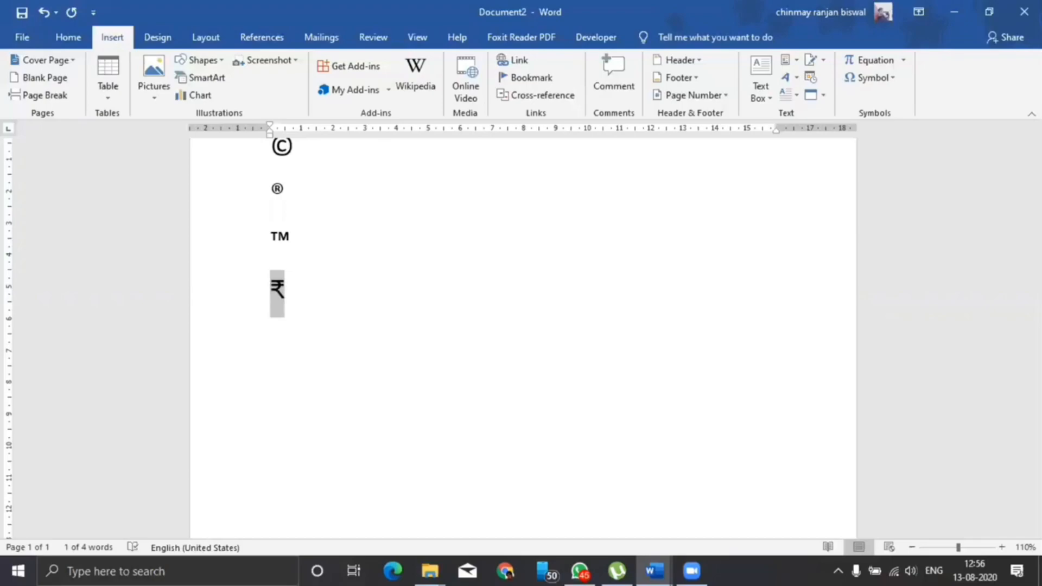
key(Right)
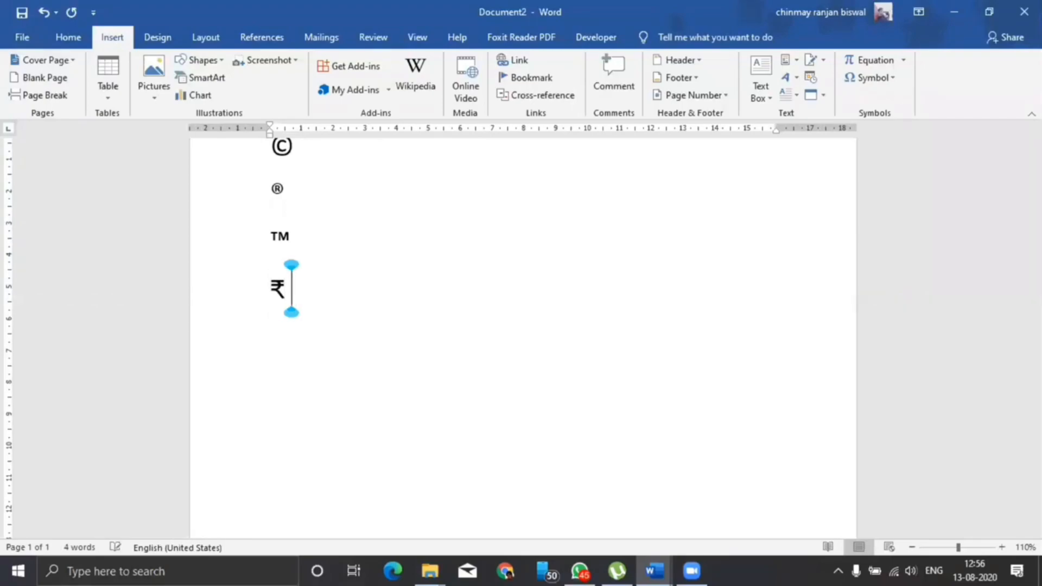
text(20552)
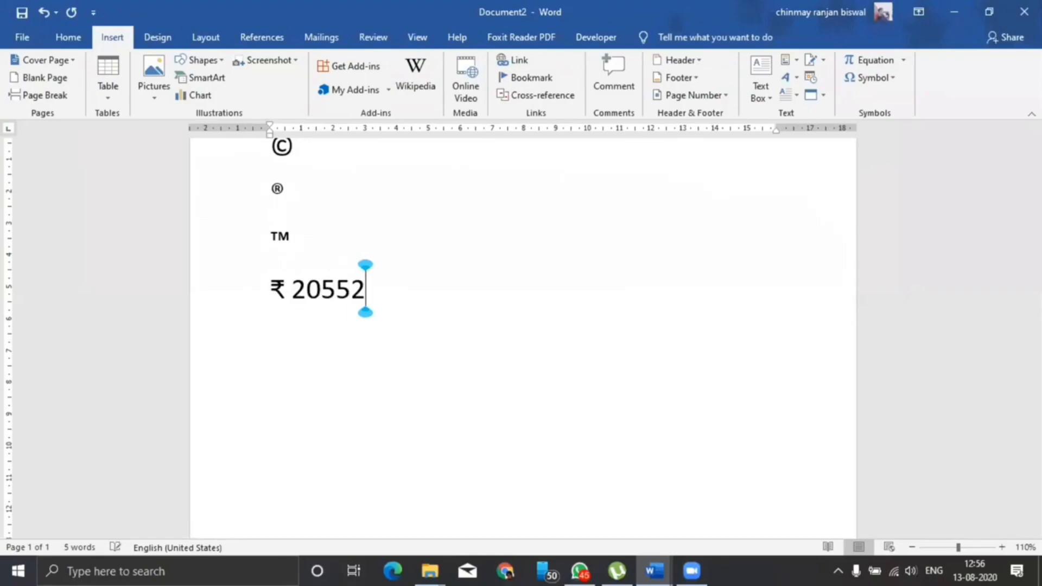
text(.00)
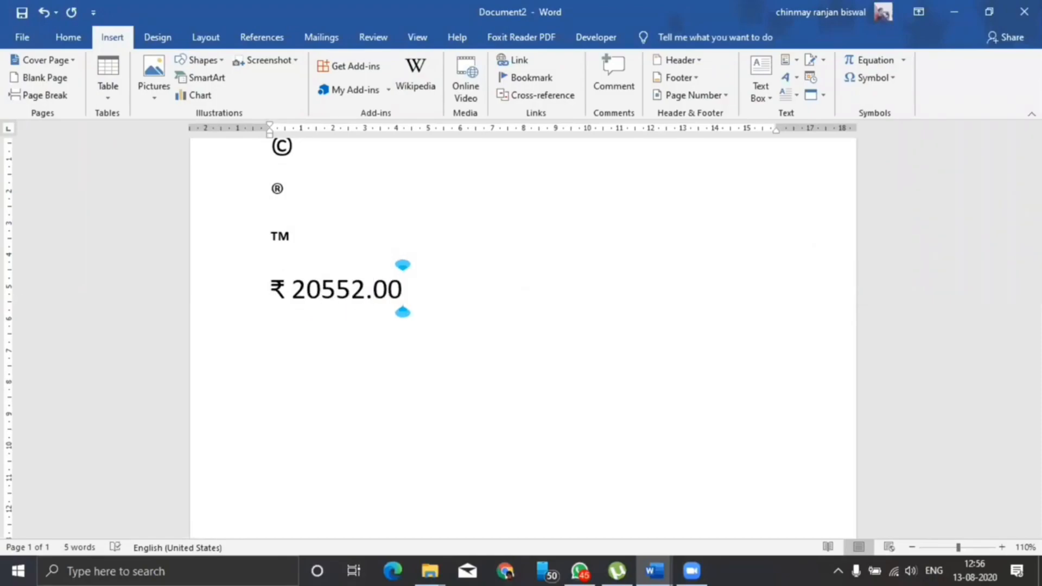
key(Return)
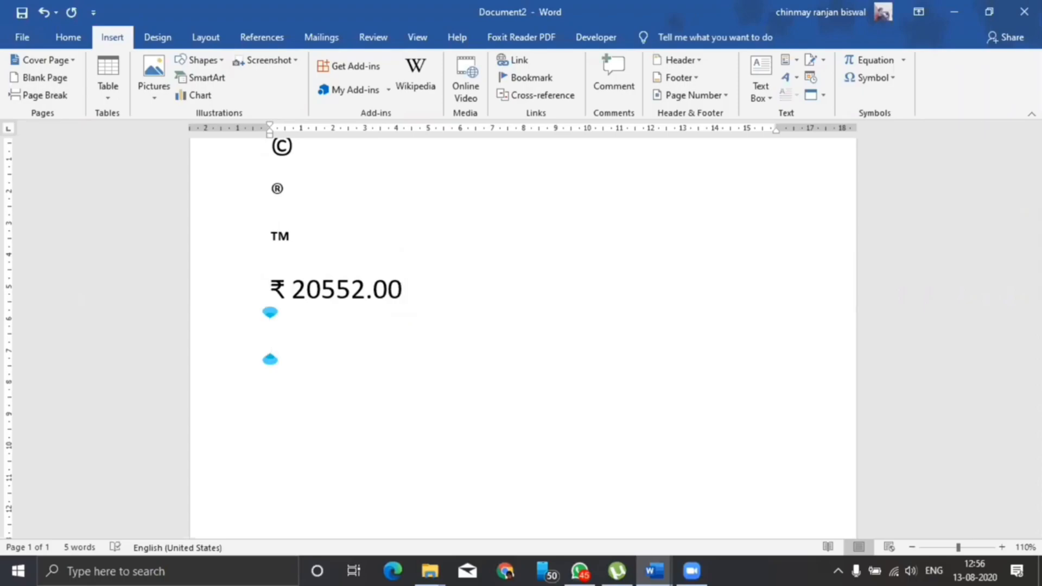
Add an 'ALT + X' note line, then ₹ 20225 on the next line
text(A)
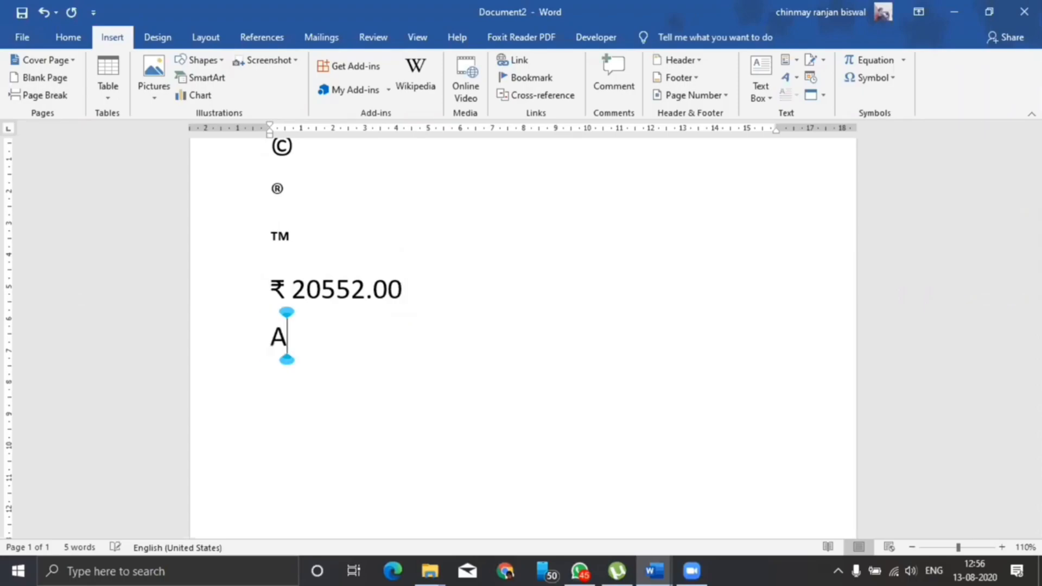
text(LT + X)
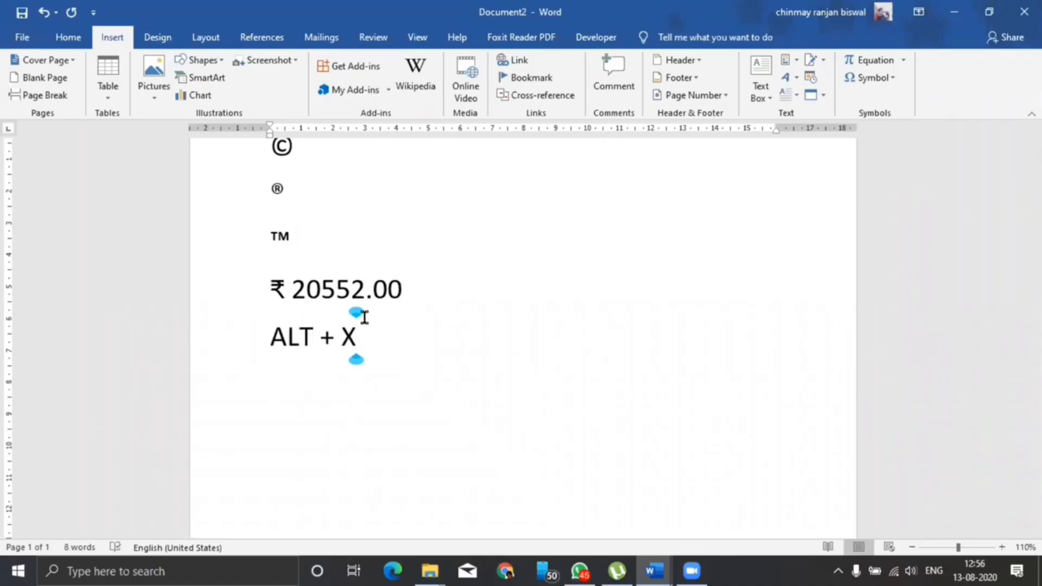
key(Return)
text(20b9)
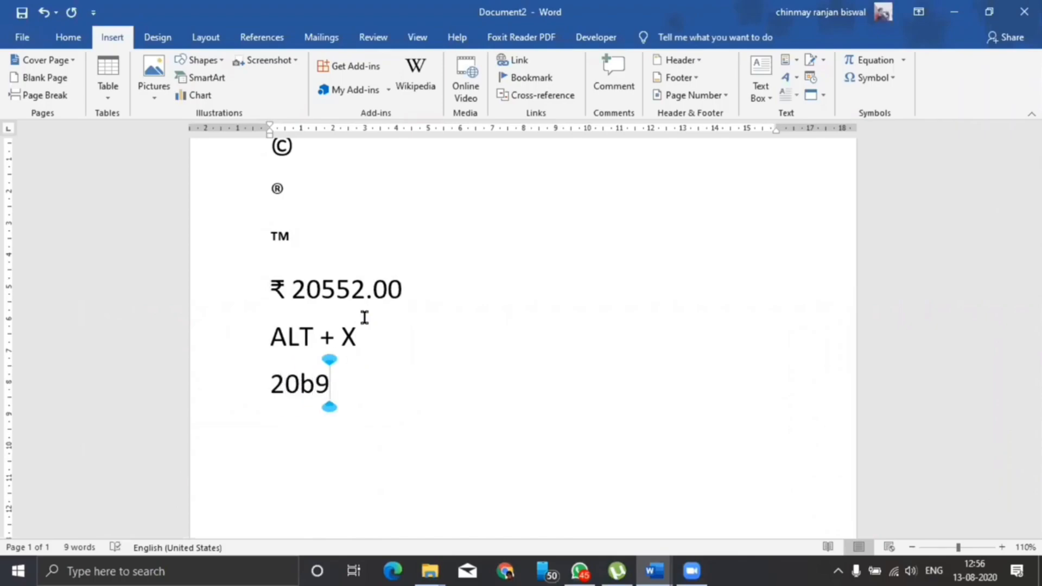
key(shift+Left)
key(shift+Left)
key(shift+Left)
key(shift+Left)
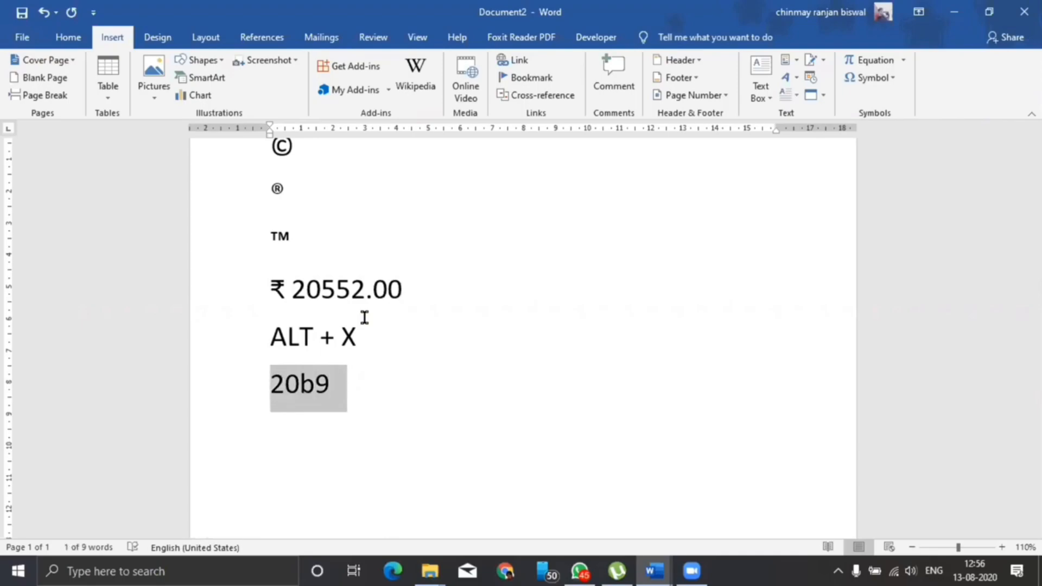
key(alt+x)
key(Right)
text(20225)
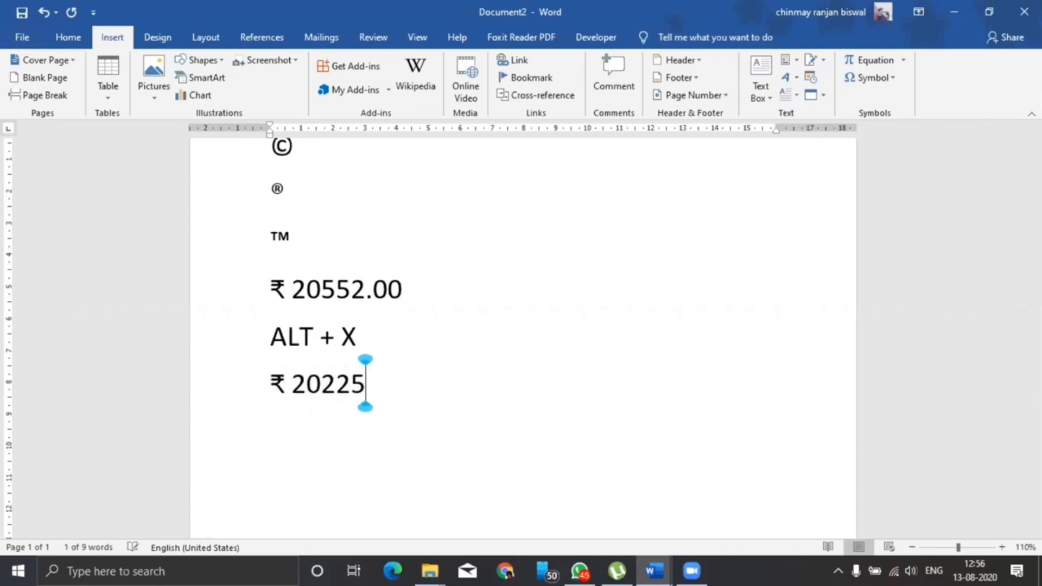
key(Return)
key(Return)
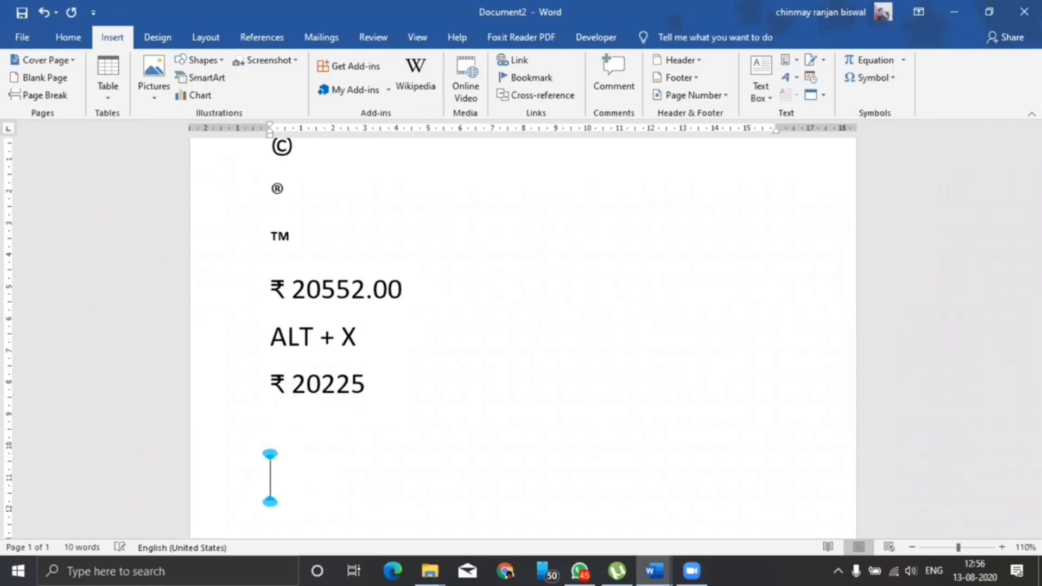
Type the line 'Windows 10 and office 2016 versions' and start a new line
text(windwo)
key(BackSpace)
key(BackSpace)
text(ows)
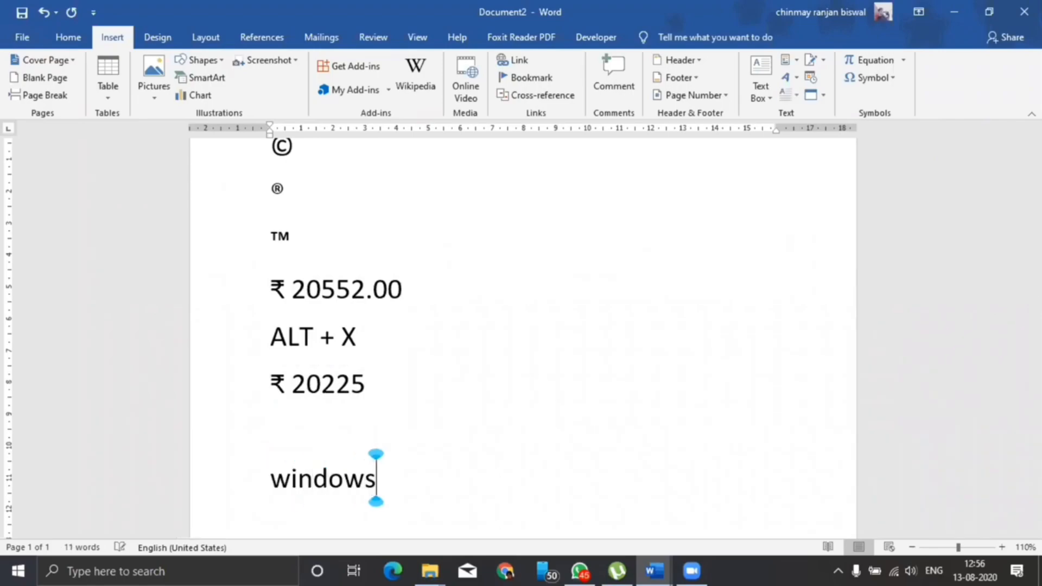
text( 10 and off)
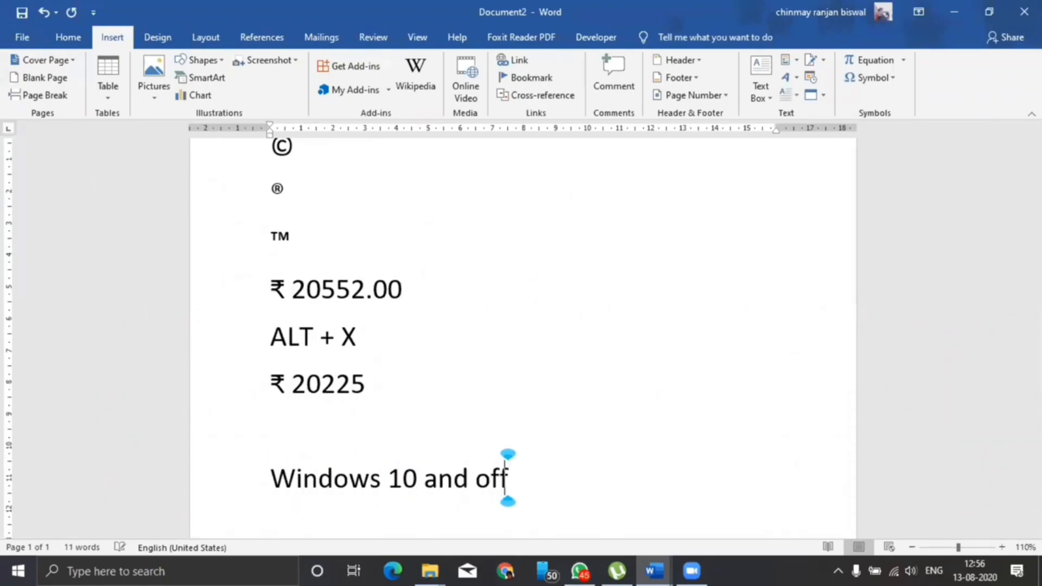
text(ice 2016)
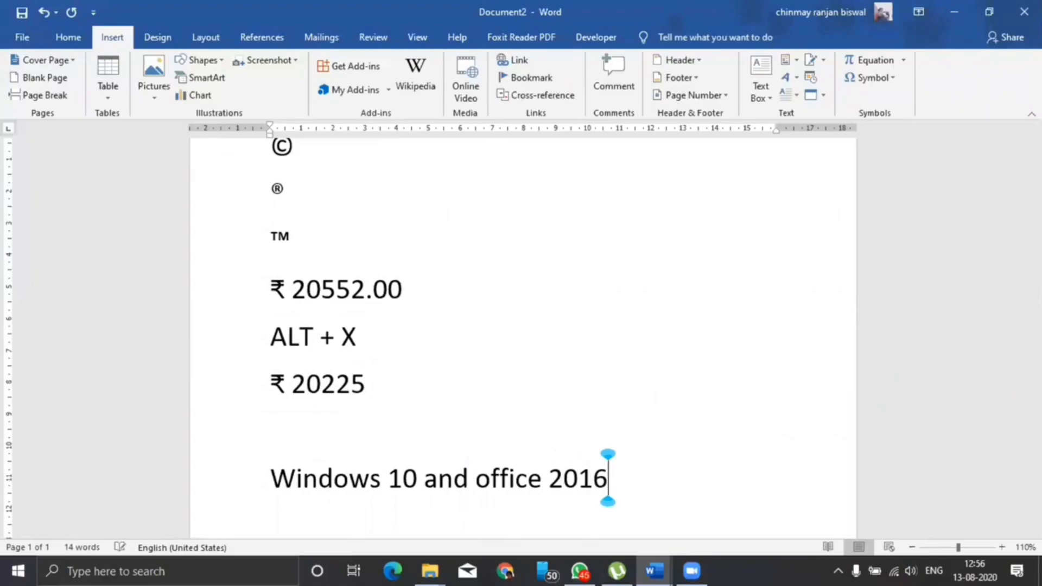
text( versions)
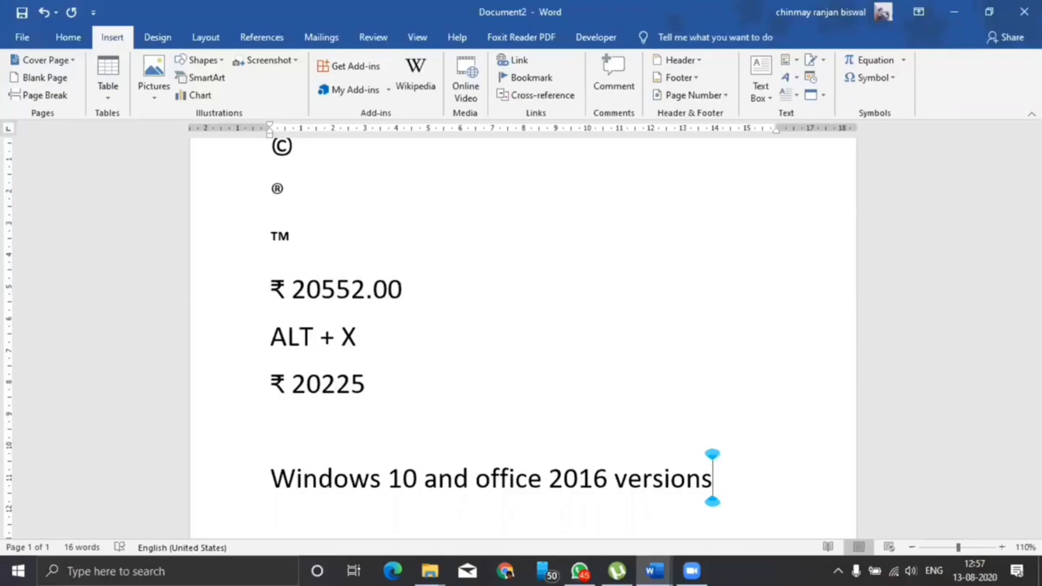
scroll(388, 319, down, 1)
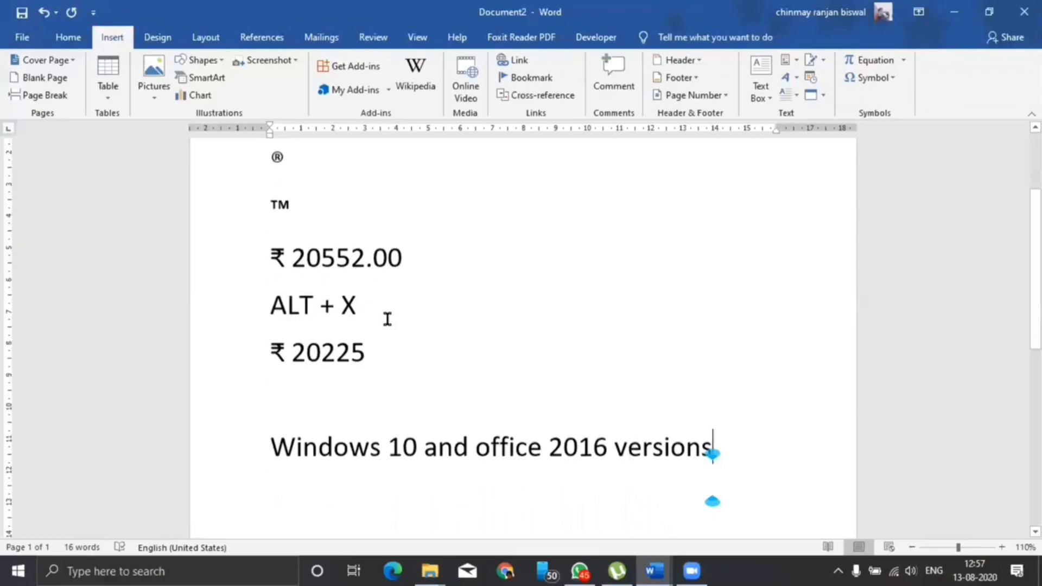
click(725, 432)
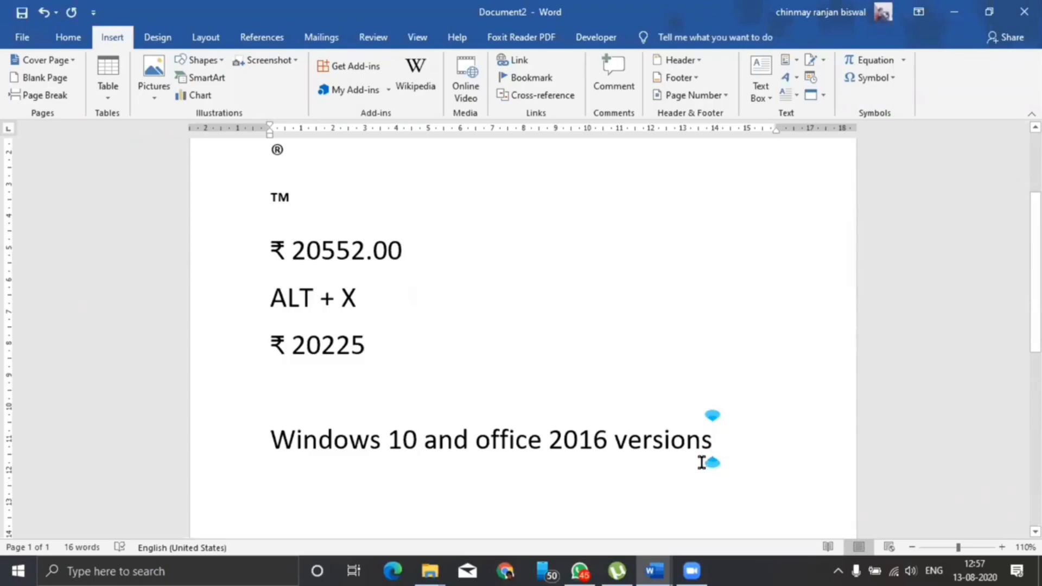
key(Return)
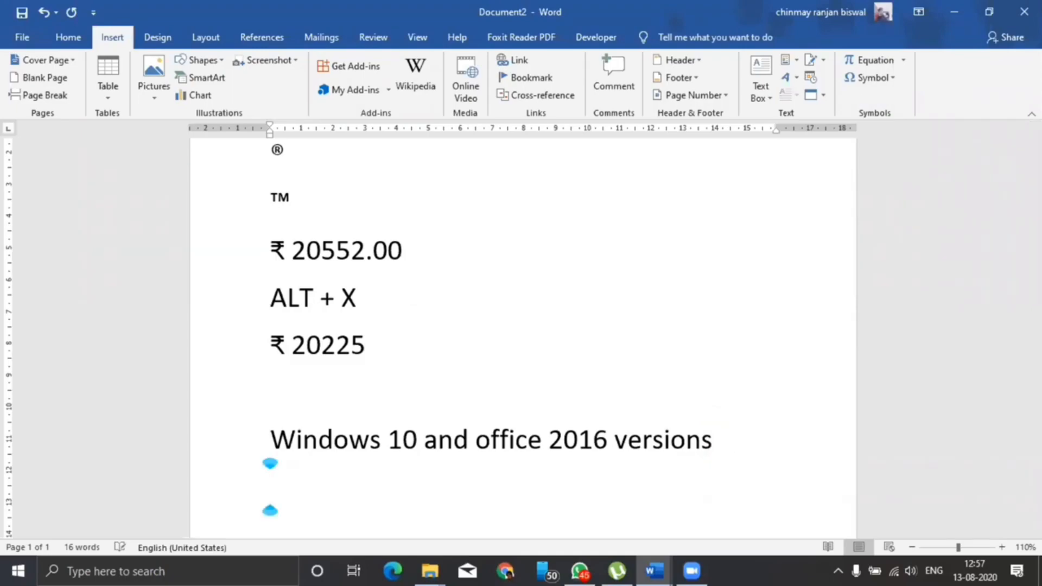
scroll(521, 326, down, 2)
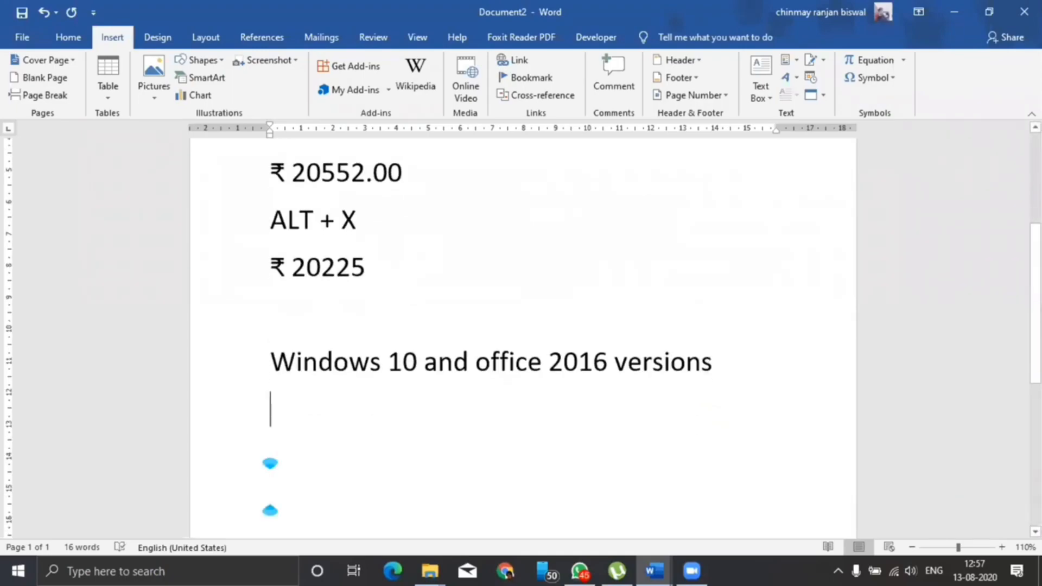
Select all the document text with Ctrl+A and delete it
key(ctrl+a)
scroll(624, 440, up, 4)
scroll(607, 443, up, 1)
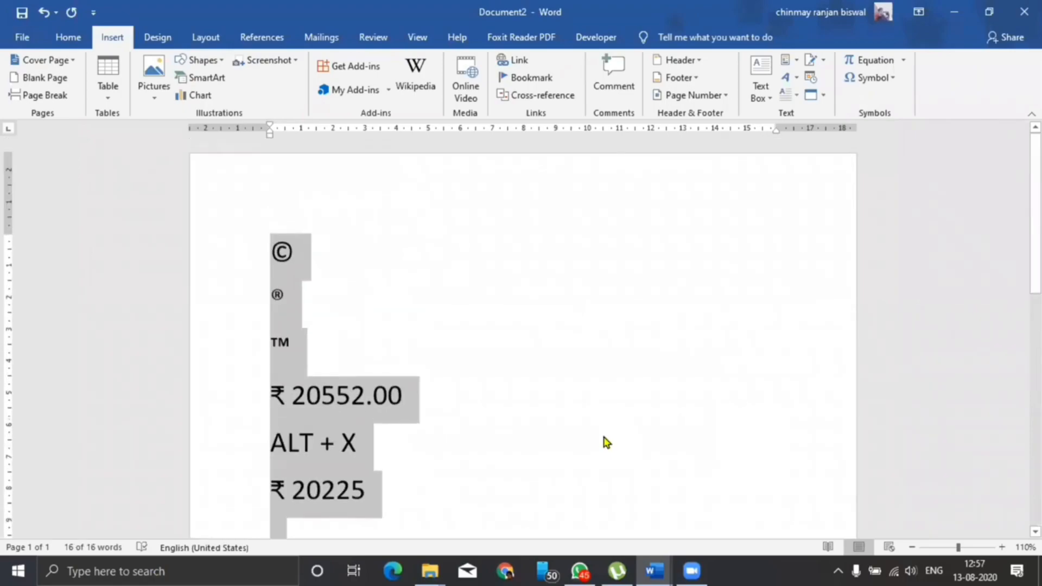
scroll(603, 439, down, 3)
key(Delete)
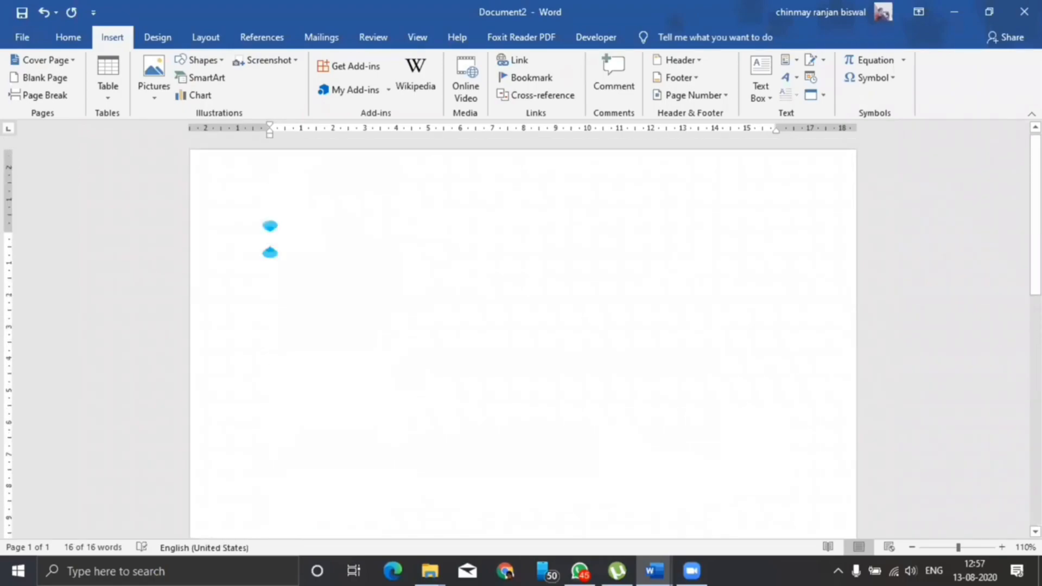